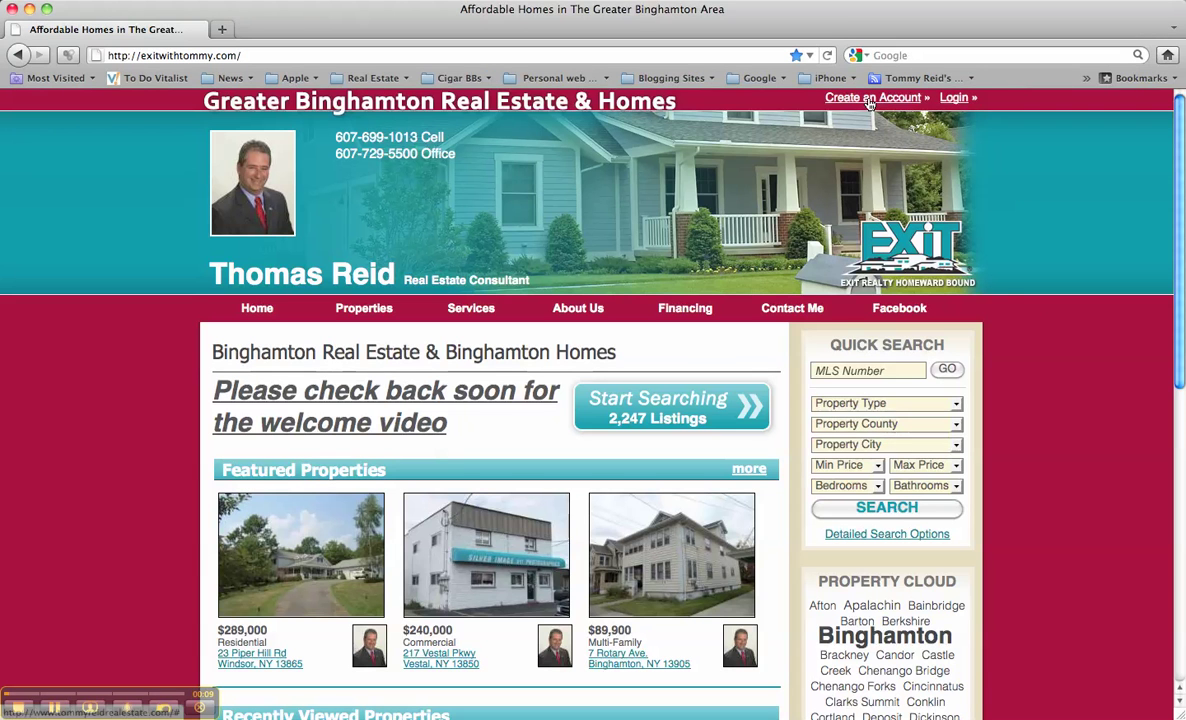
Step: Preview the free-account sign-up form with Cell as phone type, close it, and open sign-in
click(870, 99)
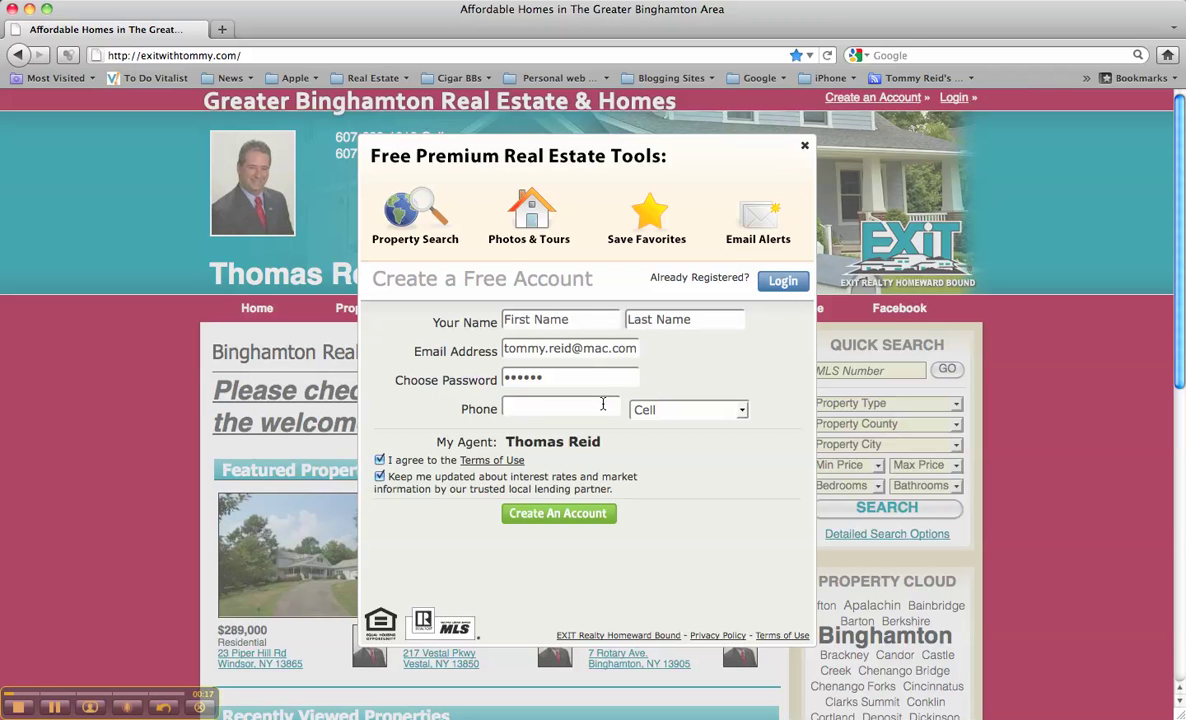
click(741, 410)
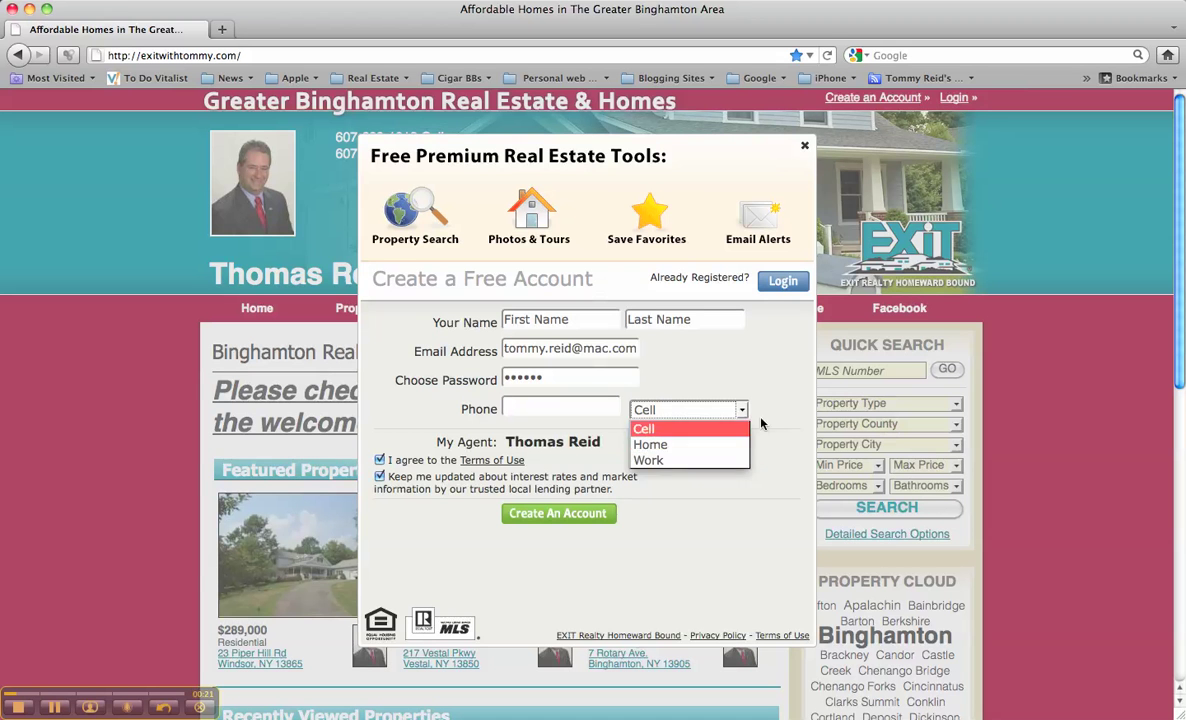
click(708, 384)
click(804, 146)
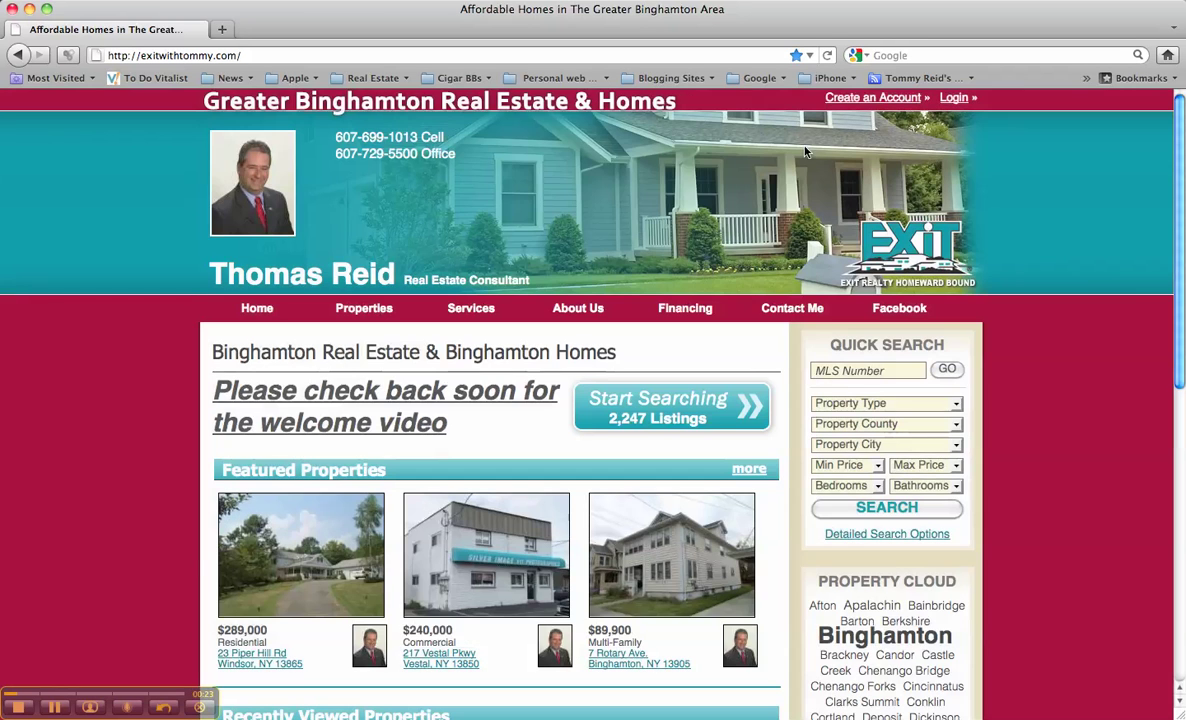
click(954, 99)
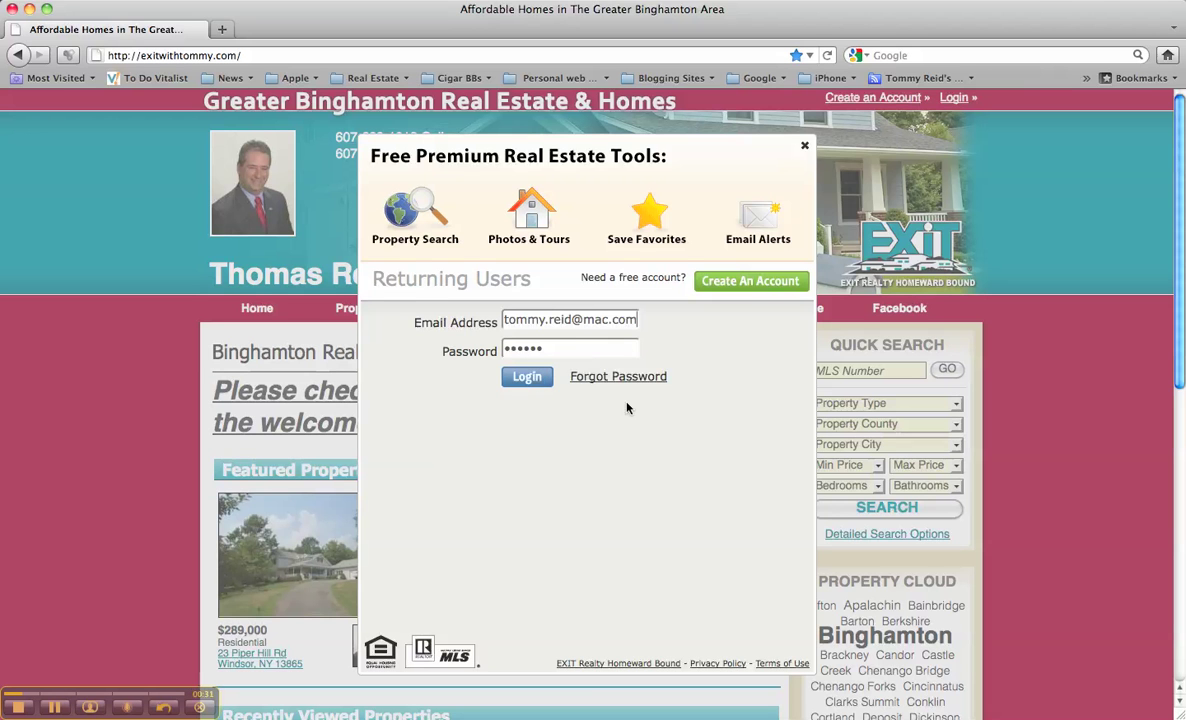
Step: Sign in as the returning member and start searching the 2,247 listings
click(528, 378)
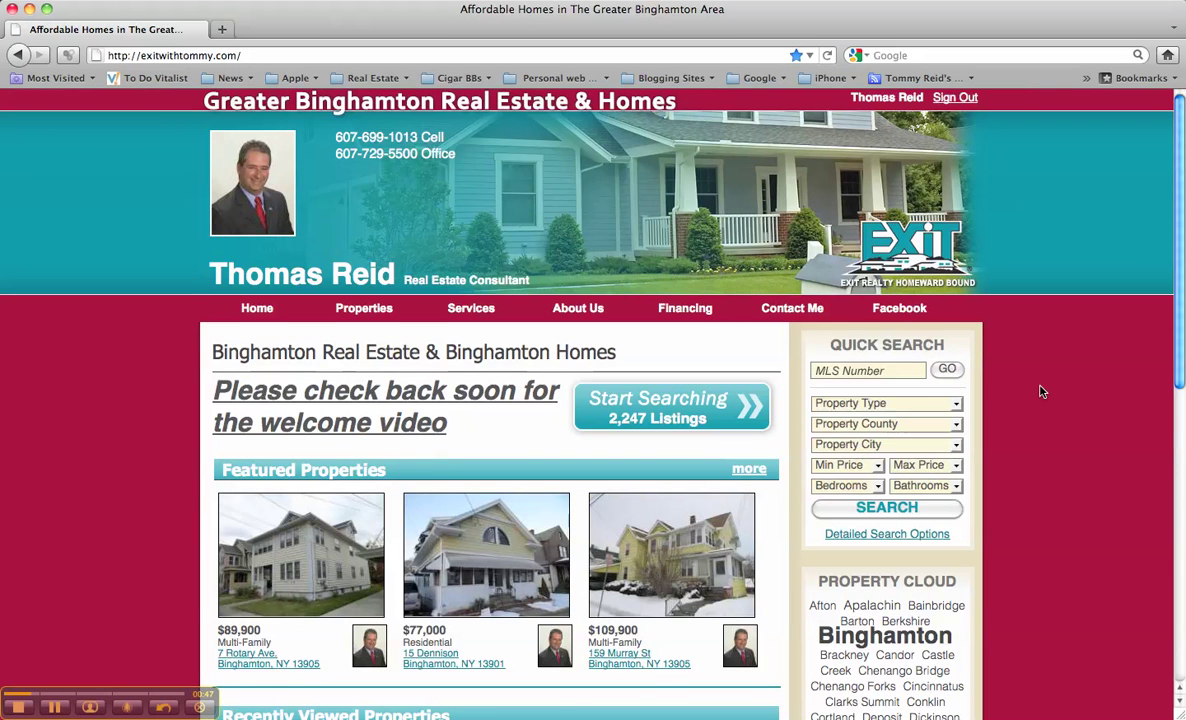
scroll(969, 391, down, 2)
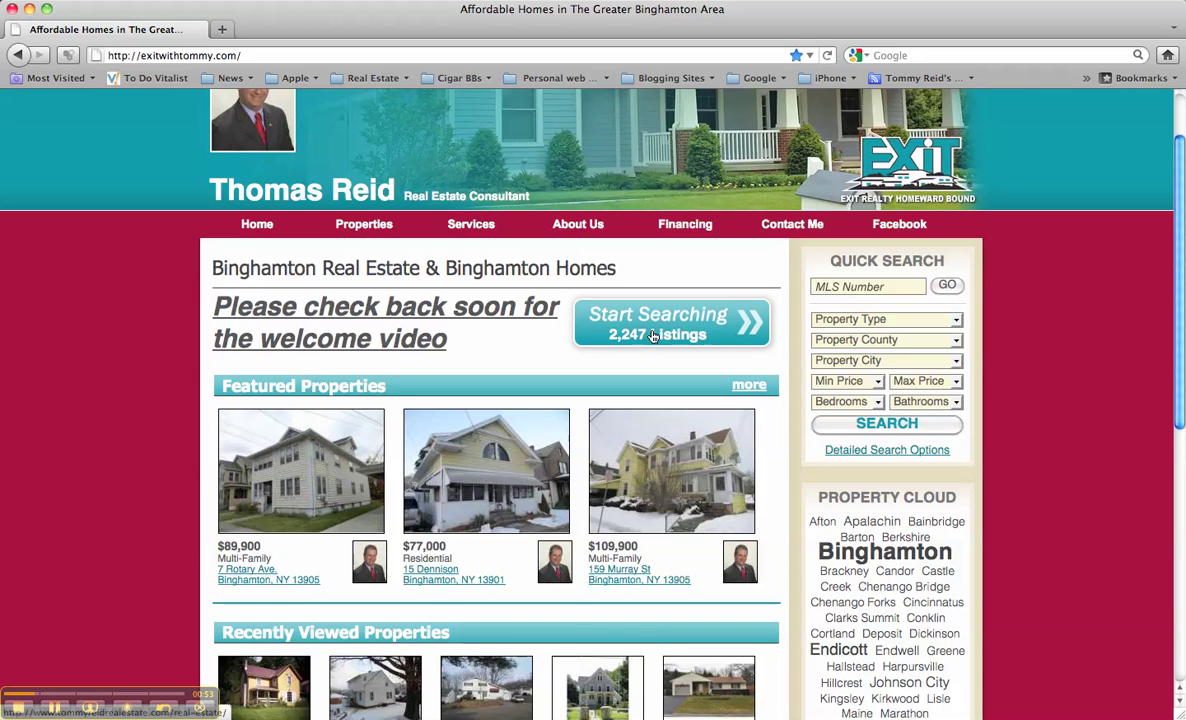
click(654, 336)
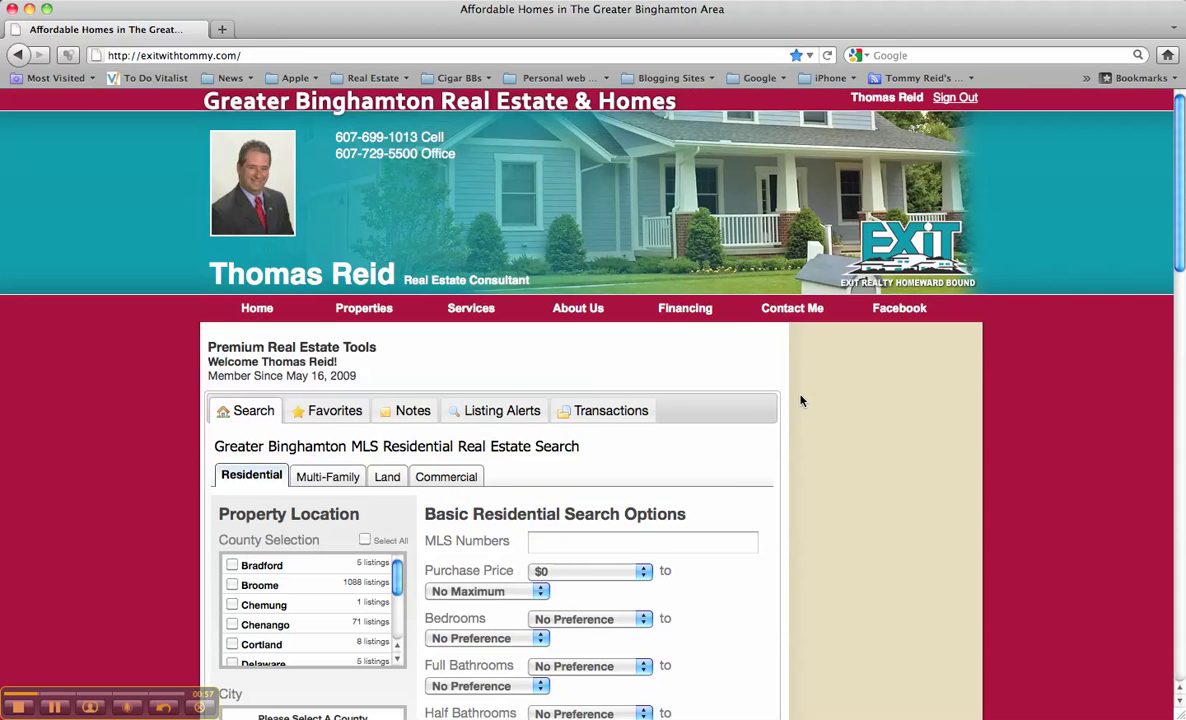
Step: Limit the residential search to Broome County
scroll(800, 400, down, 1)
scroll(800, 400, down, 2)
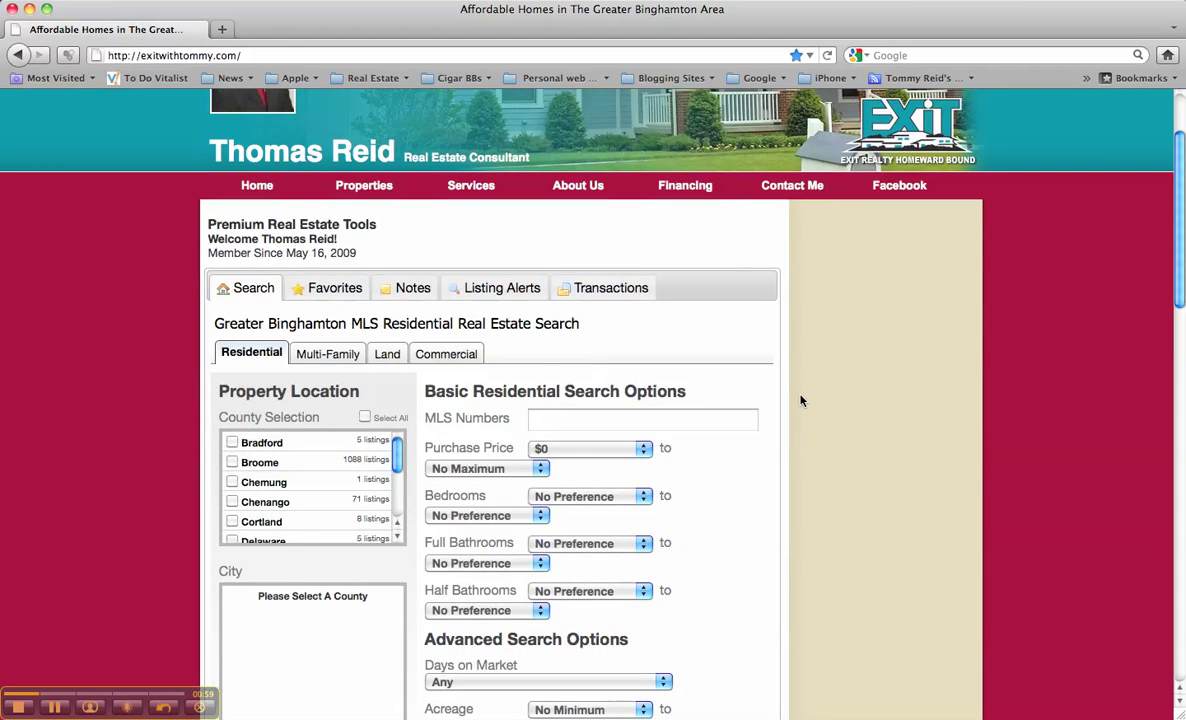
scroll(790, 400, down, 1)
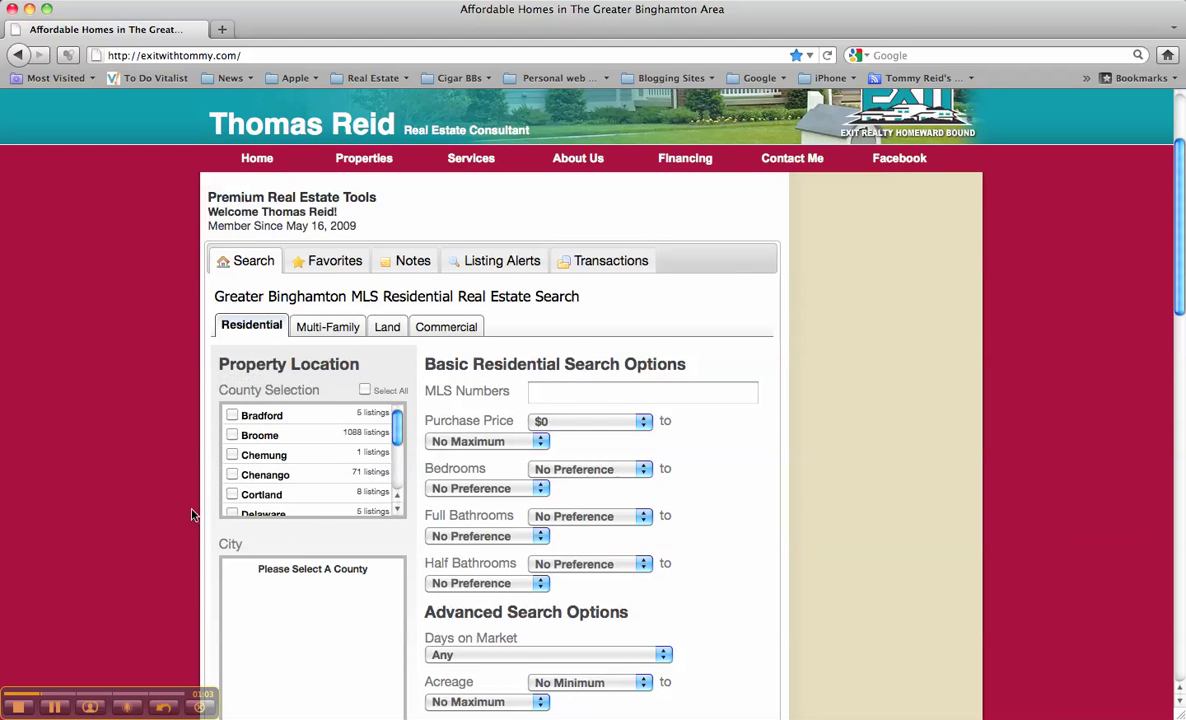
scroll(180, 480, down, 2)
click(232, 360)
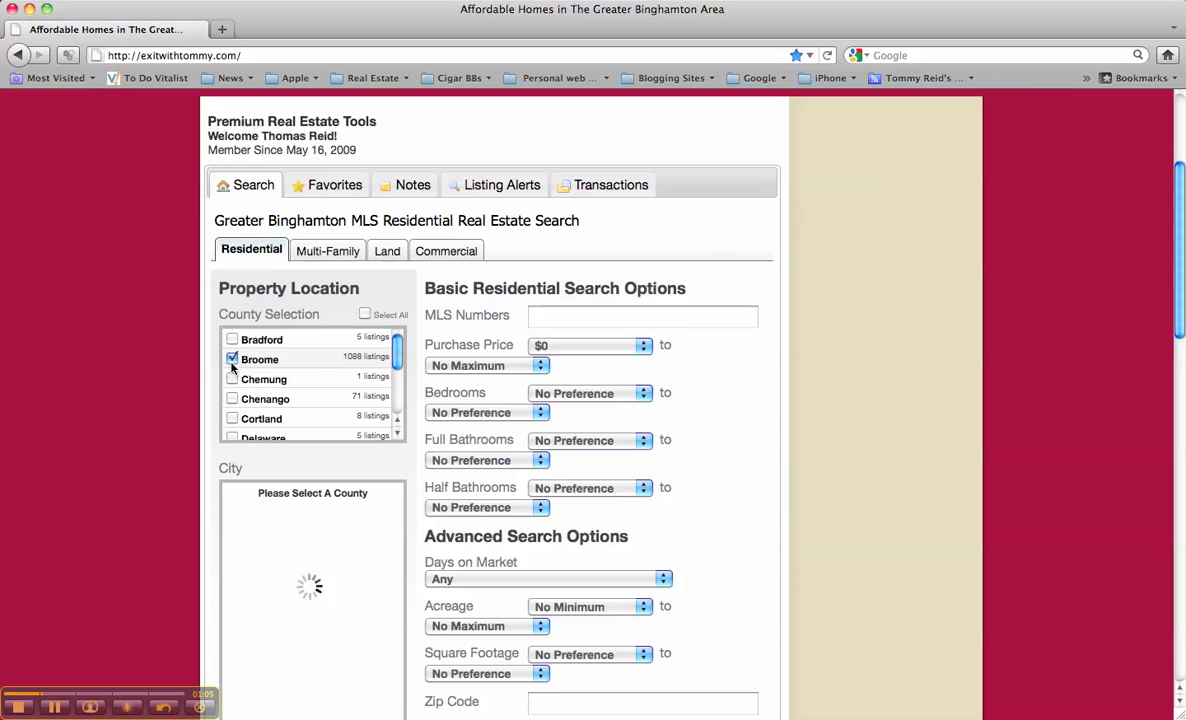
scroll(204, 510, down, 2)
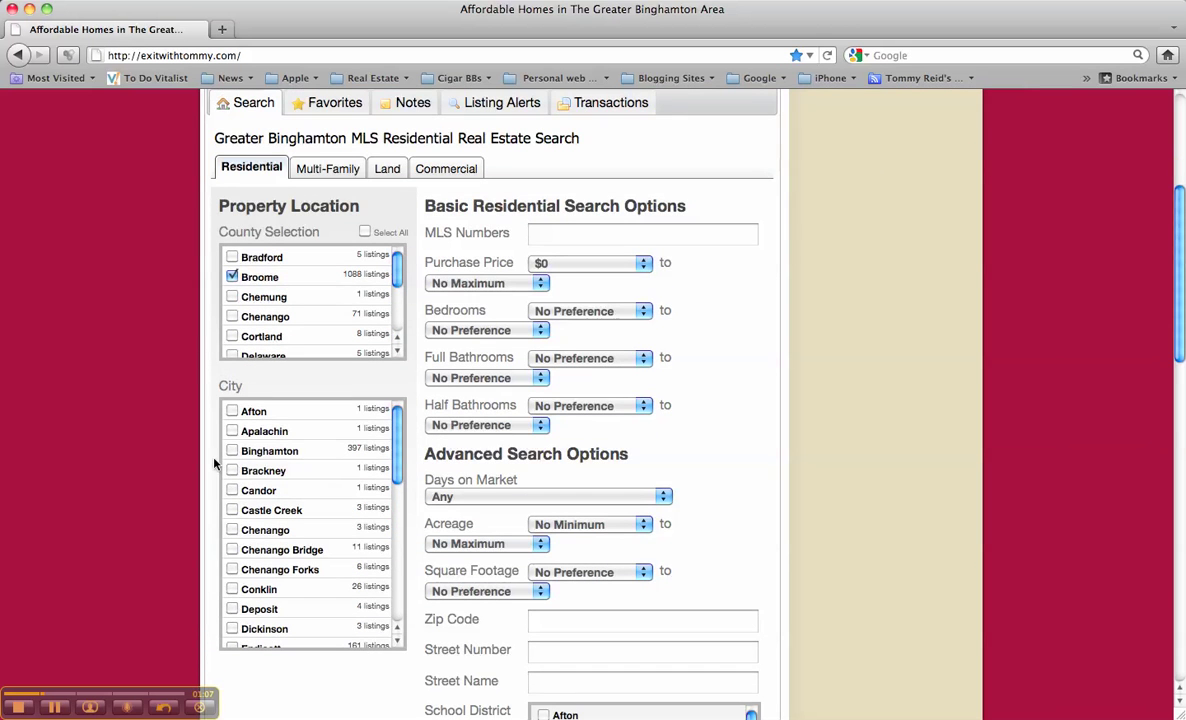
click(576, 238)
Step: Set the purchase price range from $80,000 minimum to $100,000 maximum
click(641, 266)
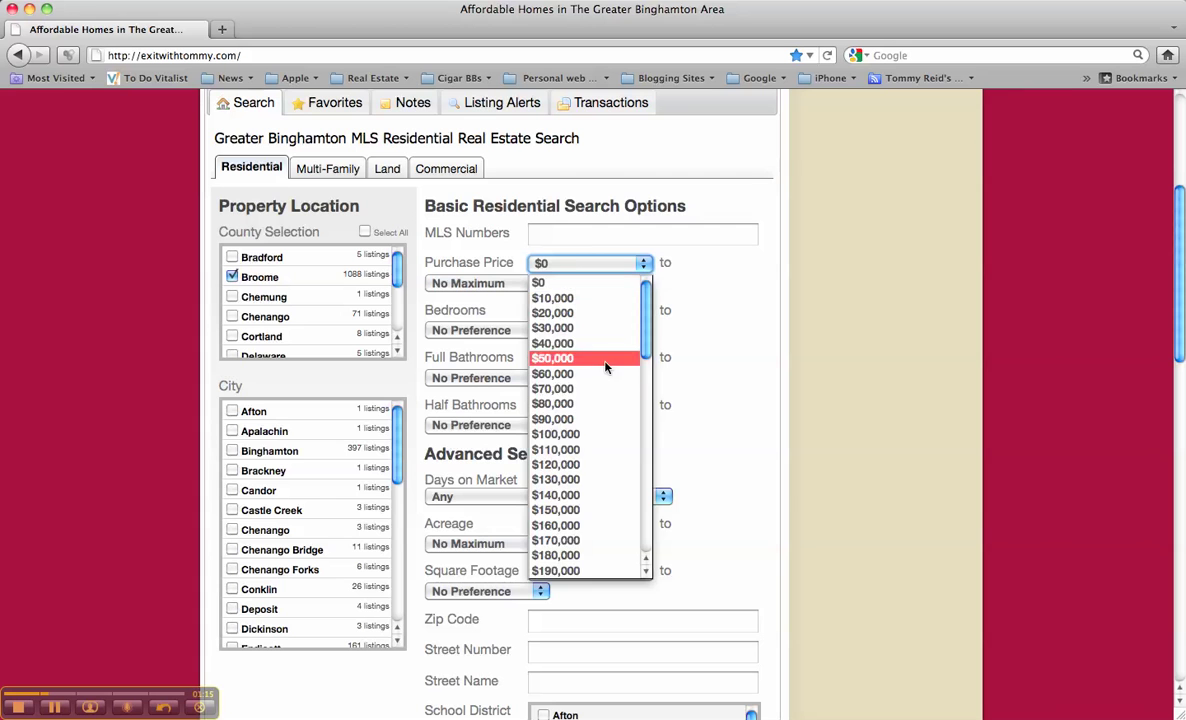
click(600, 404)
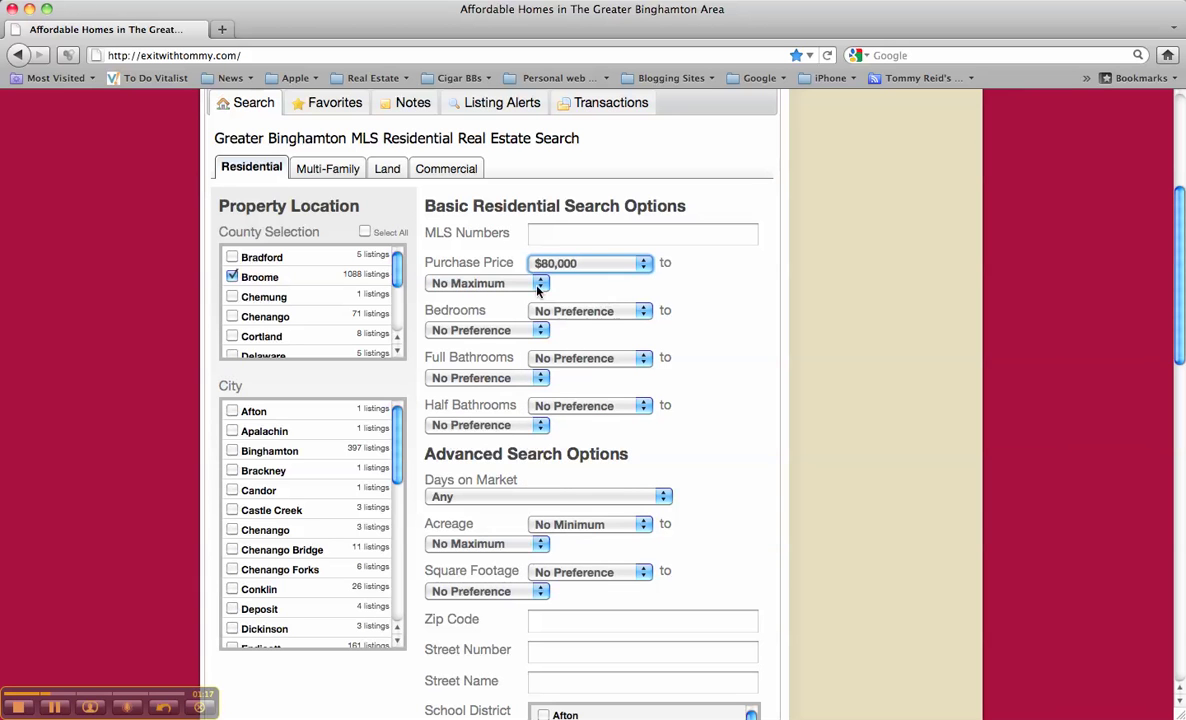
click(505, 283)
scroll(503, 382, up, 4)
scroll(503, 382, up, 6)
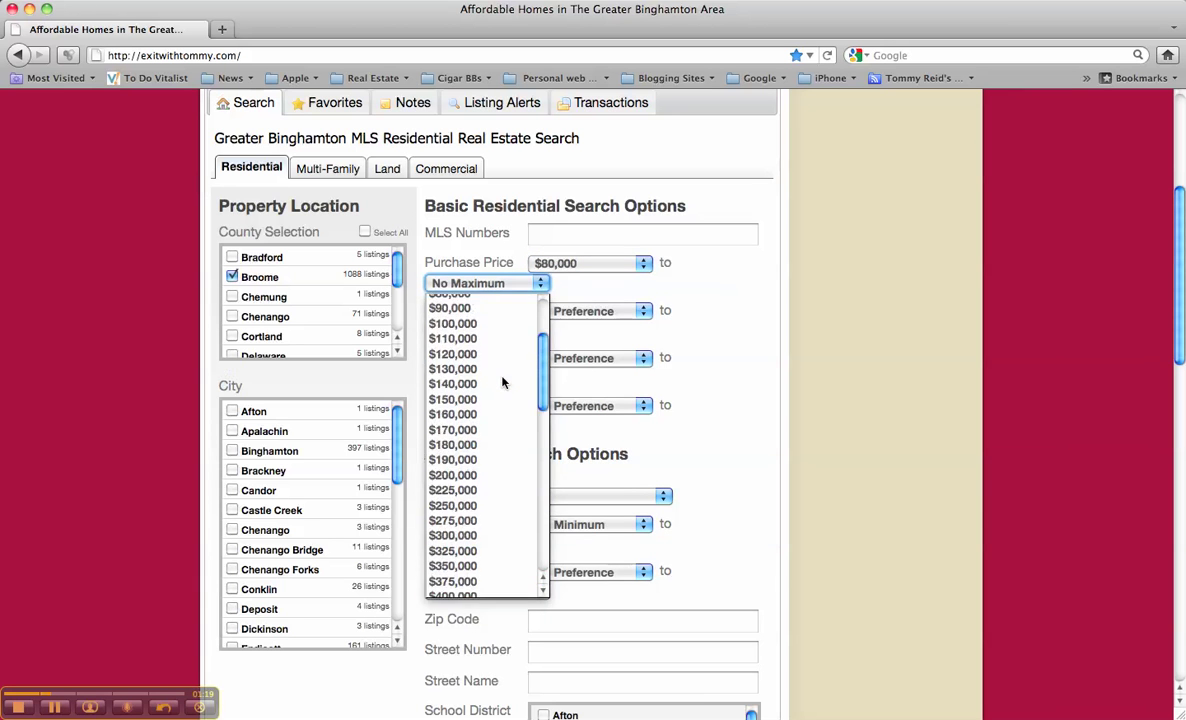
click(500, 383)
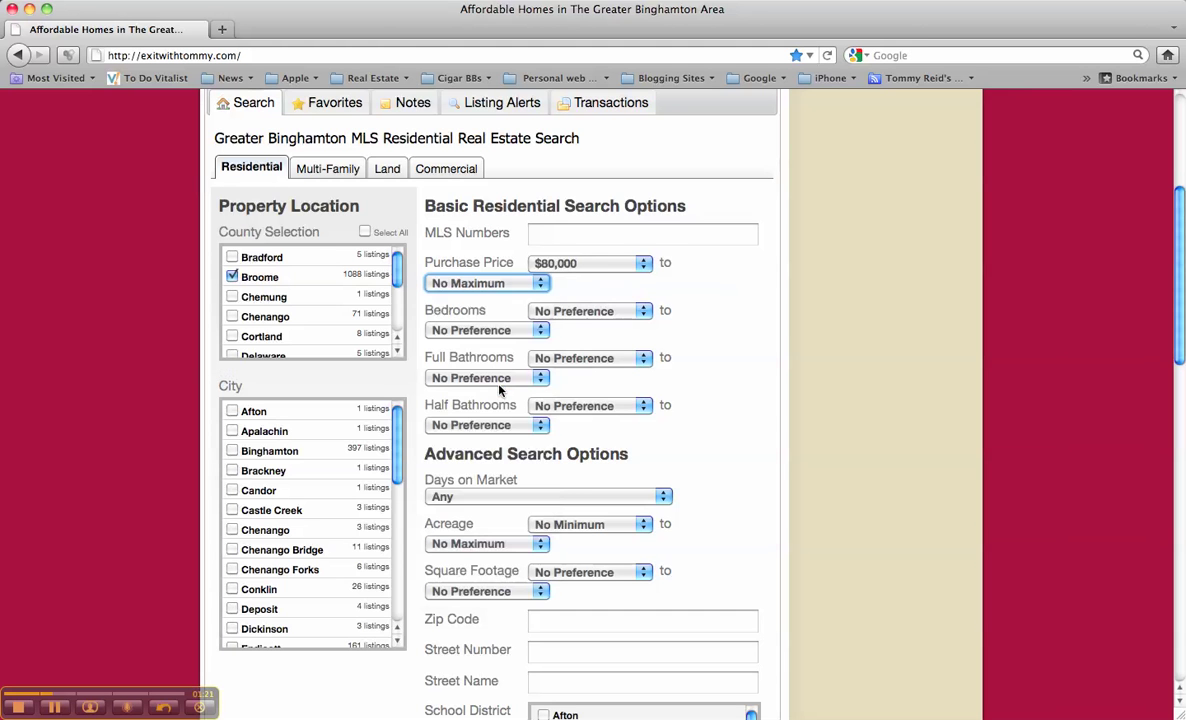
scroll(790, 330, down, 1)
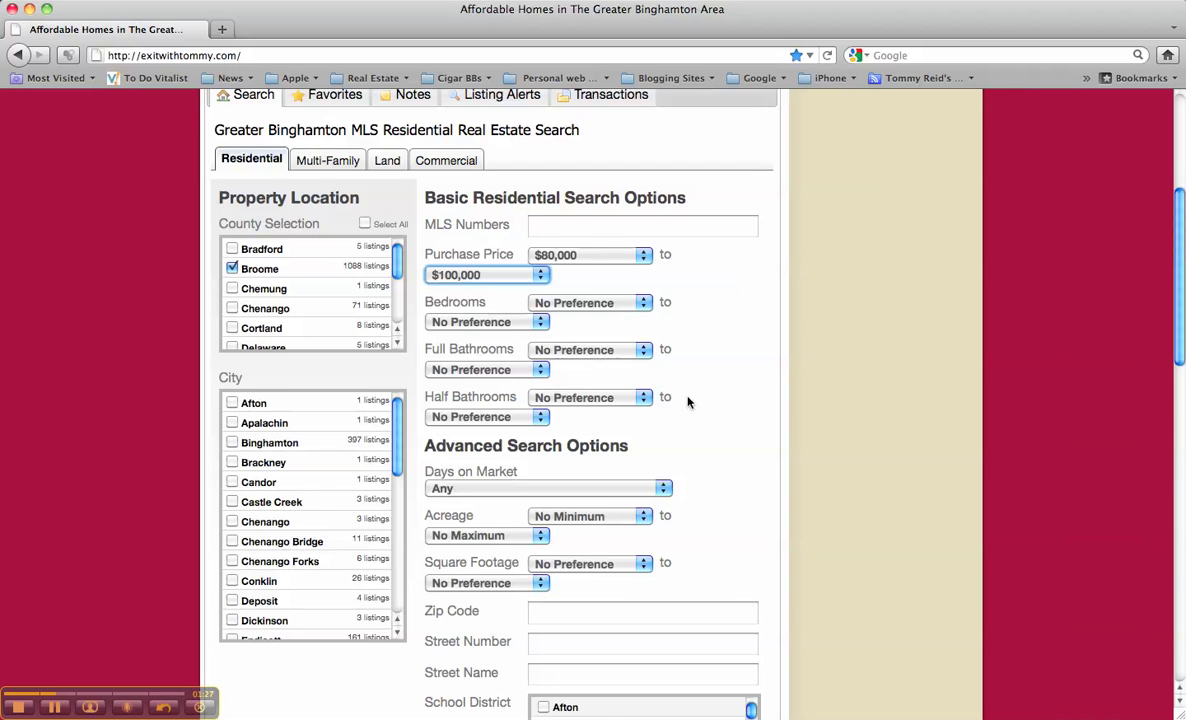
scroll(688, 400, down, 2)
Step: Pass through the zip code, street number and street name fields, leaving them empty
scroll(688, 402, down, 1)
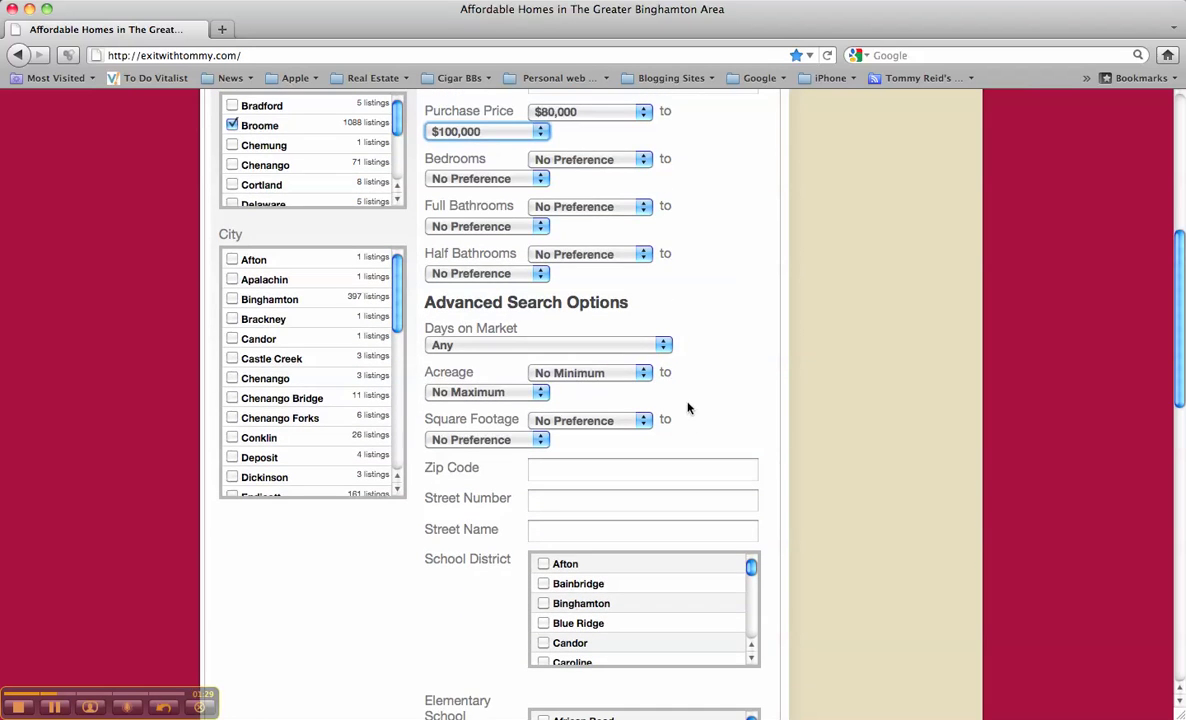
scroll(724, 417, down, 3)
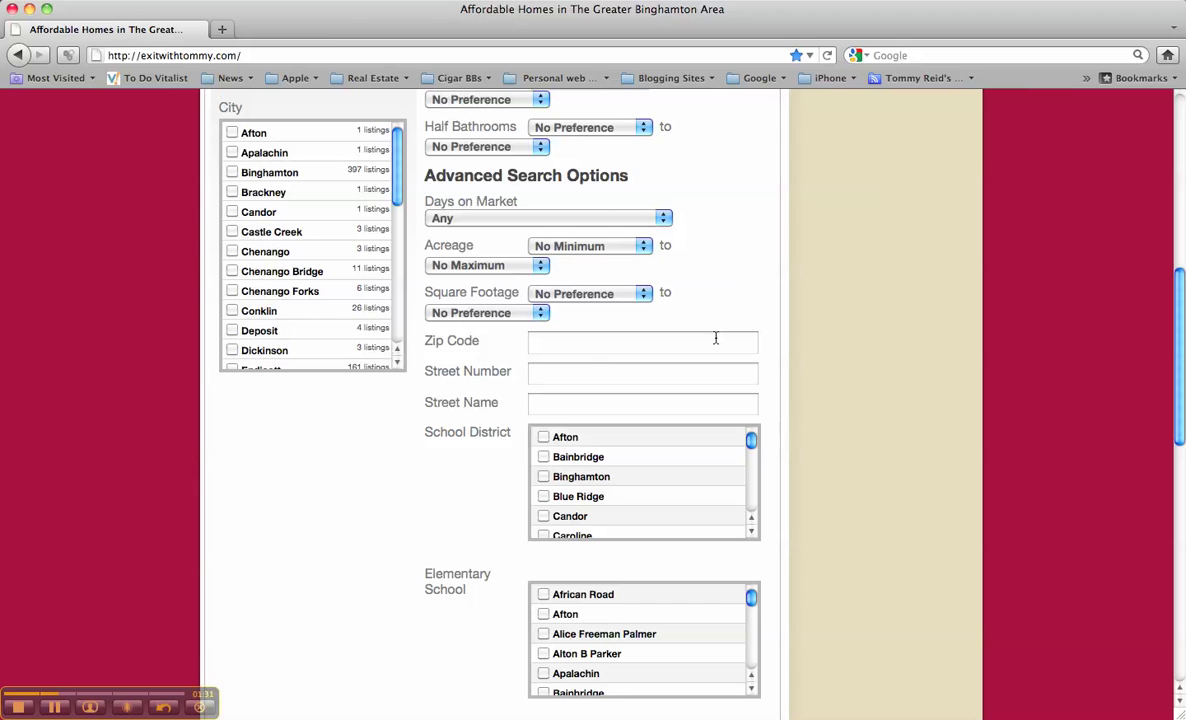
click(697, 345)
click(690, 371)
click(687, 402)
click(785, 482)
Step: Tick Binghamton in the City list
scroll(785, 482, down, 2)
scroll(804, 427, down, 4)
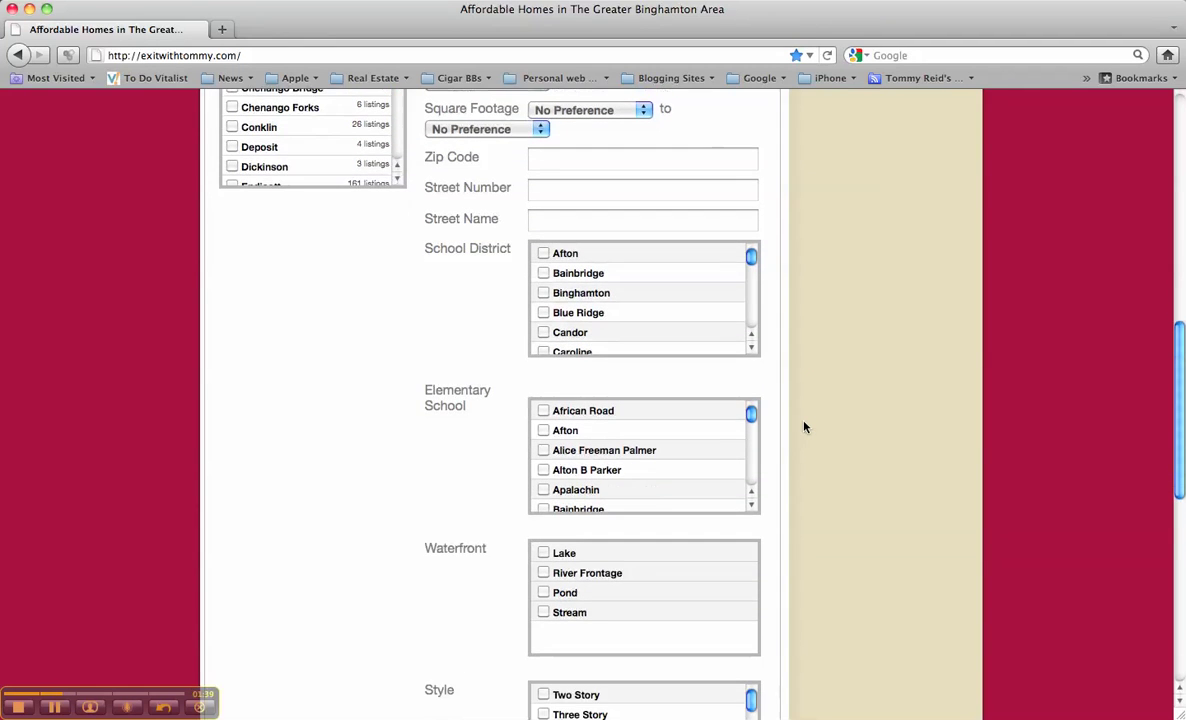
scroll(804, 427, down, 6)
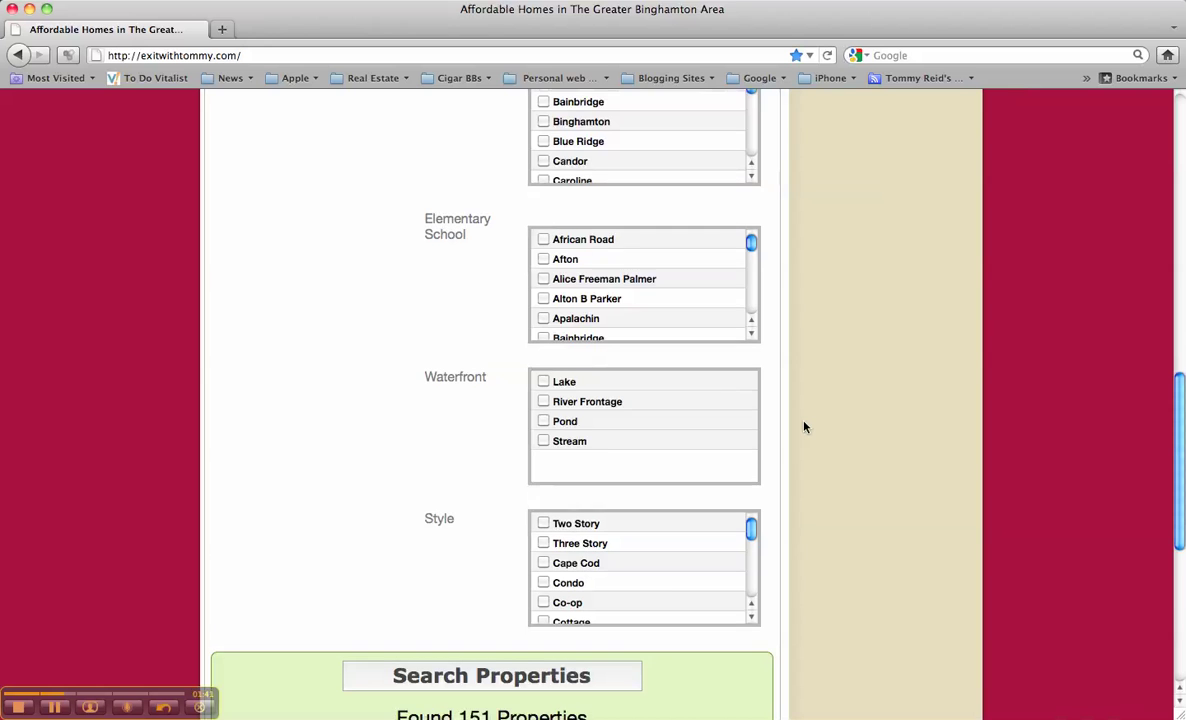
scroll(804, 427, down, 2)
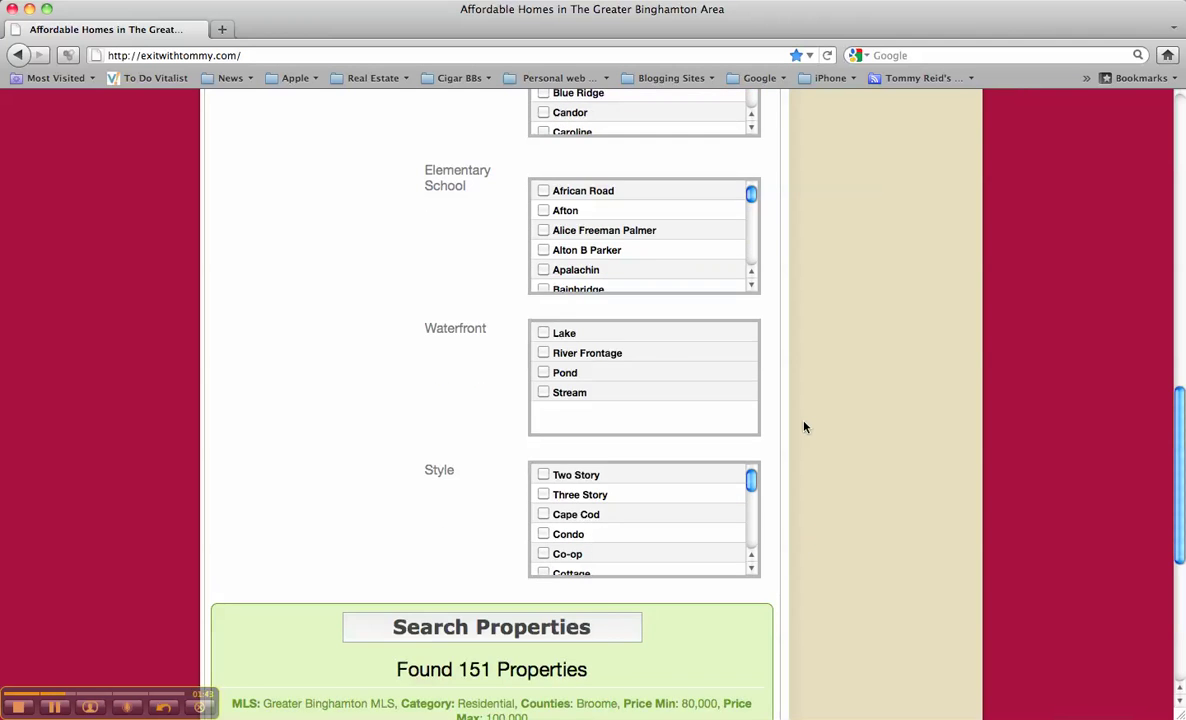
scroll(804, 427, up, 20)
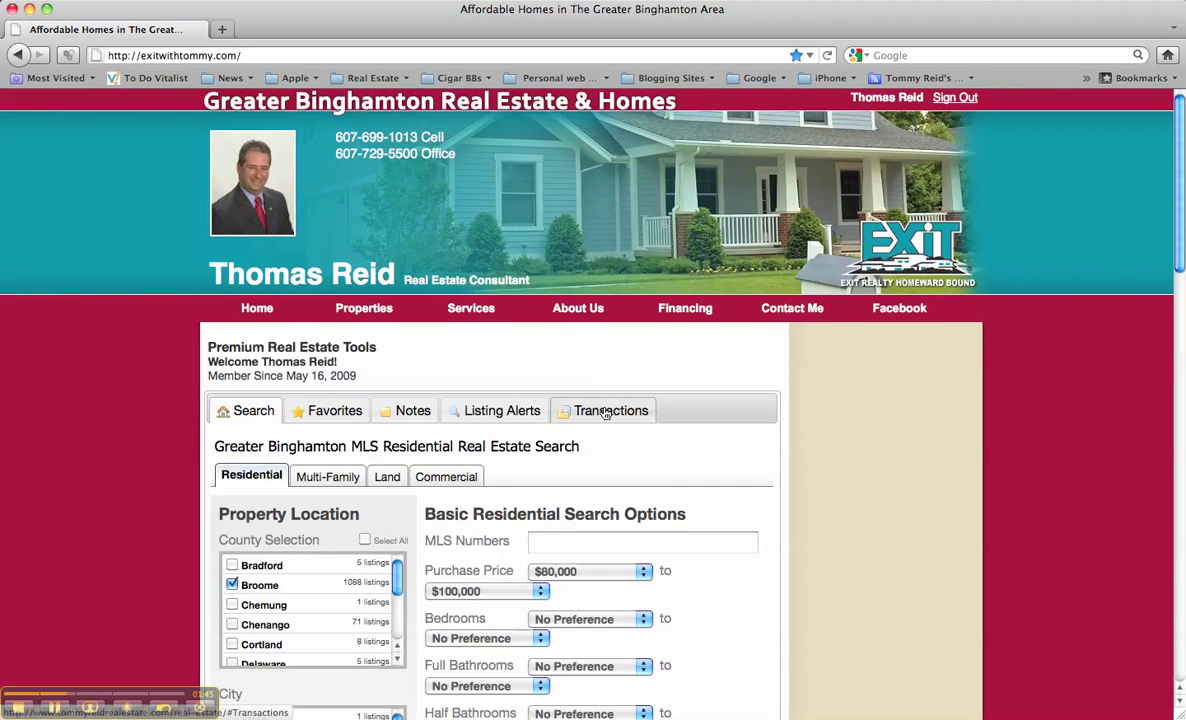
scroll(890, 507, down, 6)
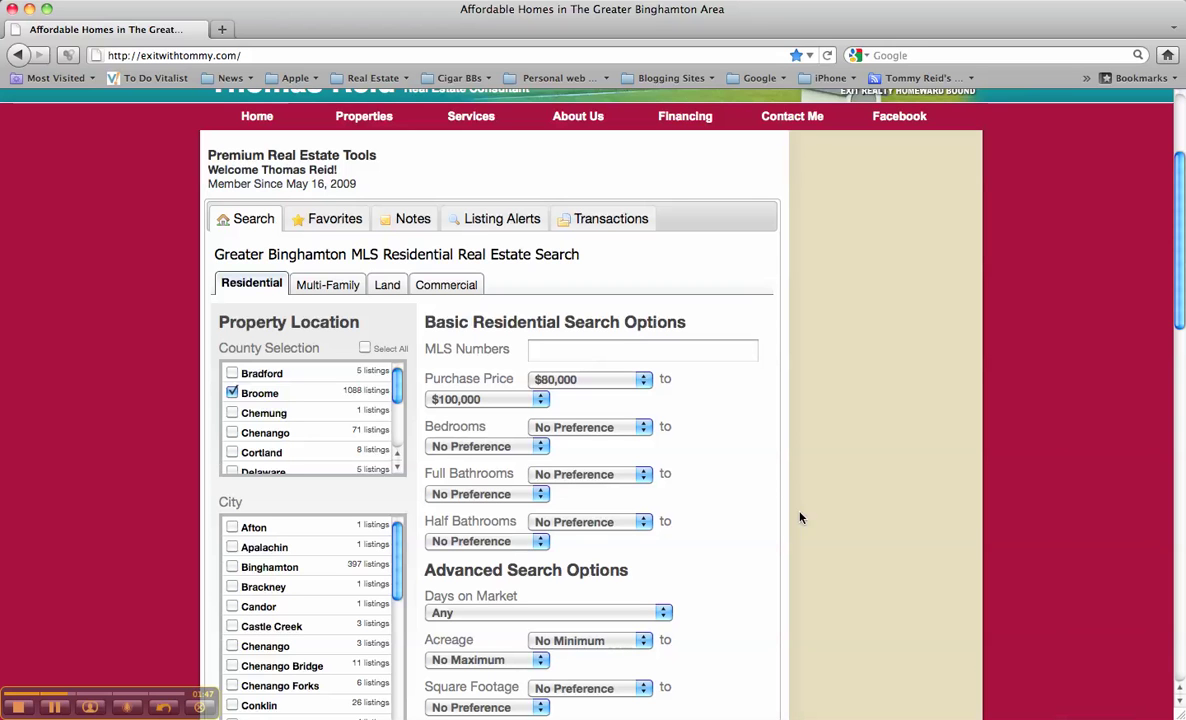
click(232, 567)
Step: Highlight the Found 56 Properties count, then run Search Properties
scroll(186, 567, down, 10)
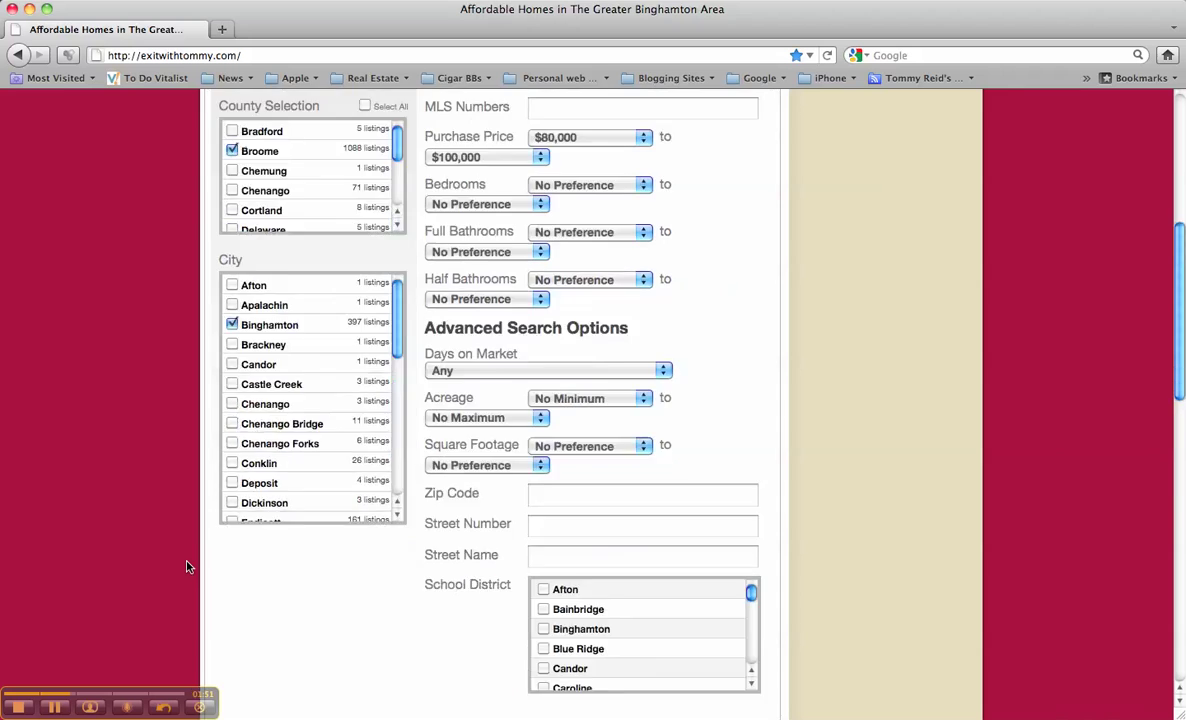
scroll(186, 567, down, 2)
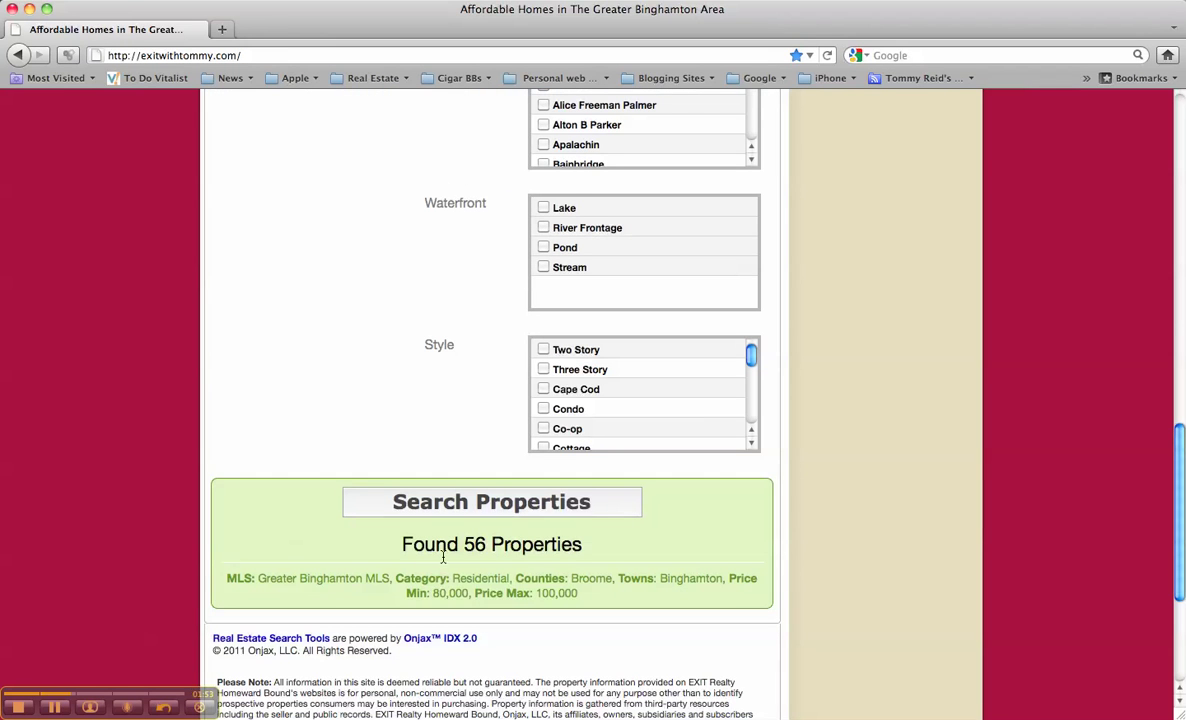
double_click(491, 544)
click(491, 544)
double_click(491, 544)
drag(403, 544, 586, 557)
click(676, 508)
click(466, 510)
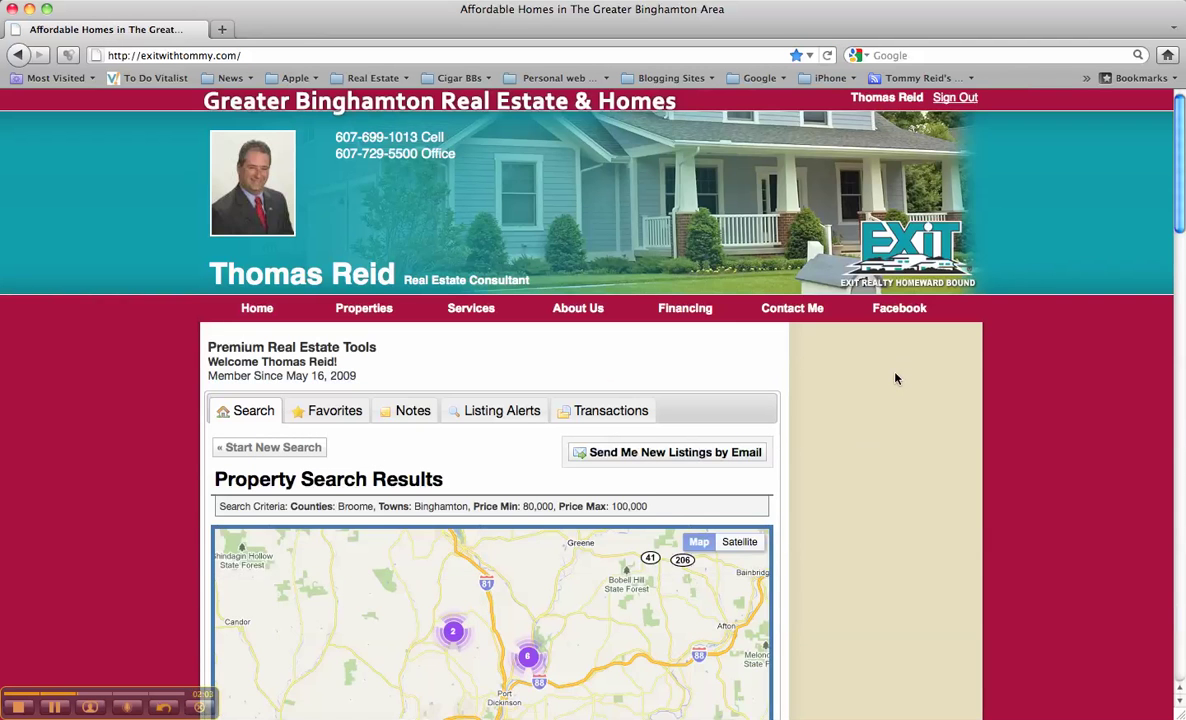
Step: Zoom the results map in one level and pan it over Binghamton
scroll(896, 378, down, 3)
scroll(896, 378, down, 4)
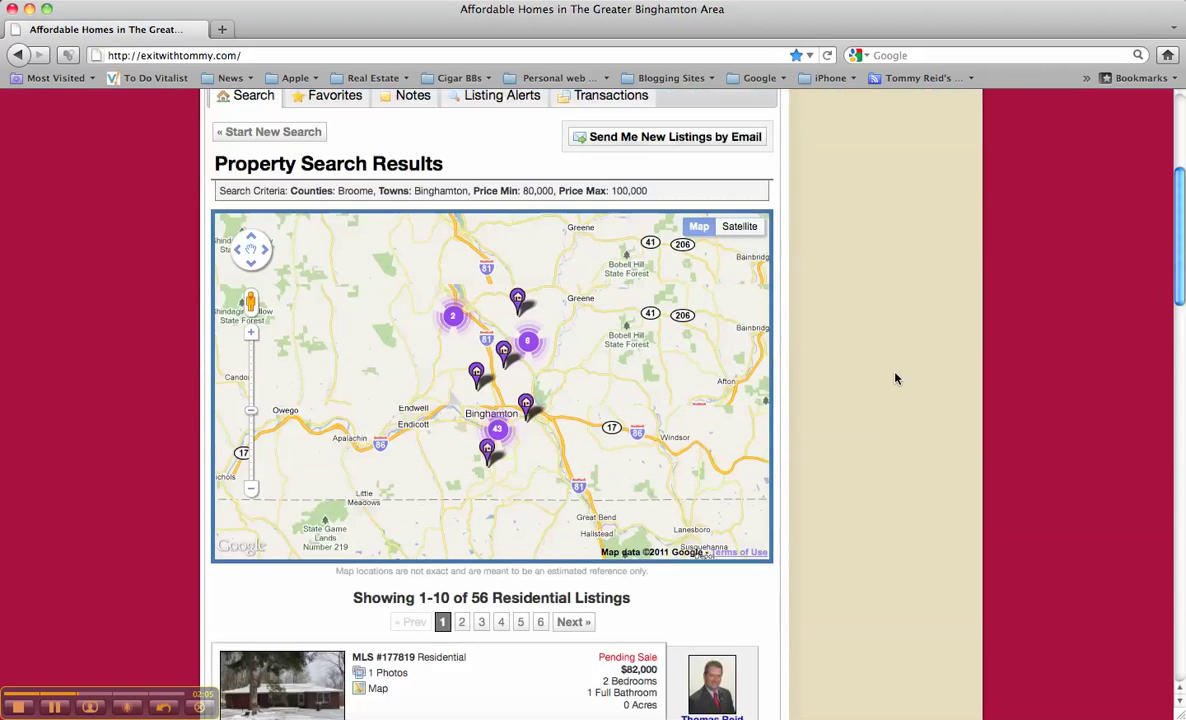
double_click(552, 376)
drag(400, 379, 502, 384)
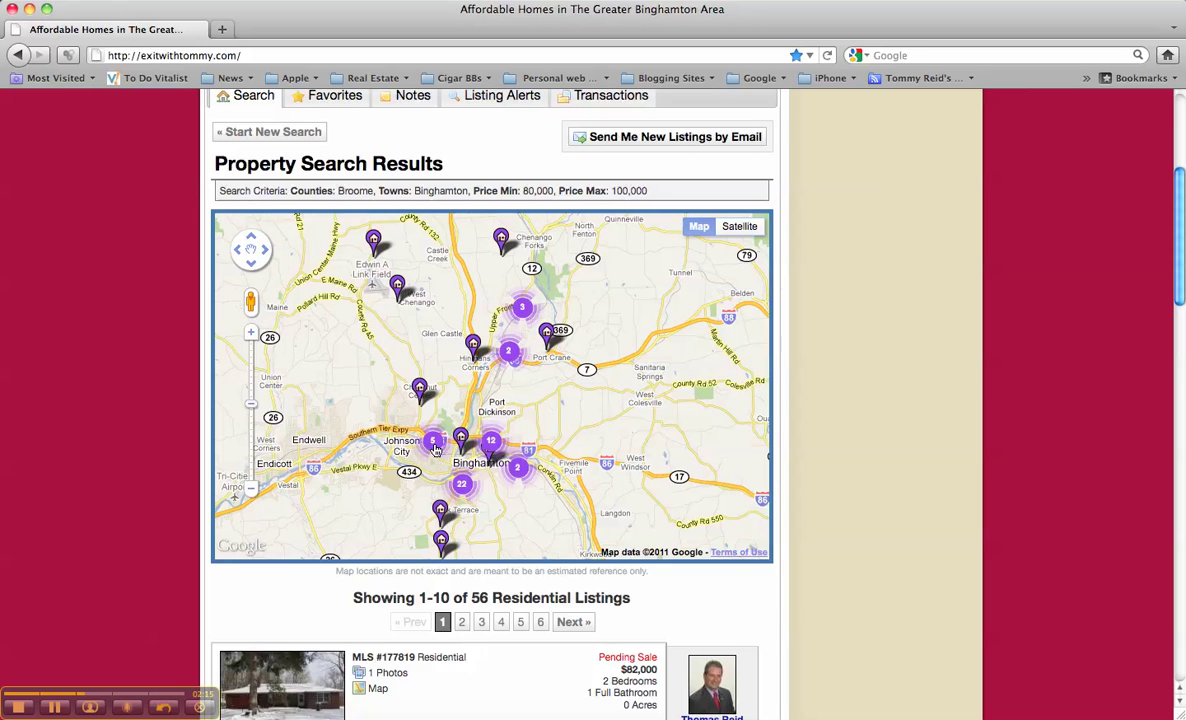
scroll(433, 444, up, 2)
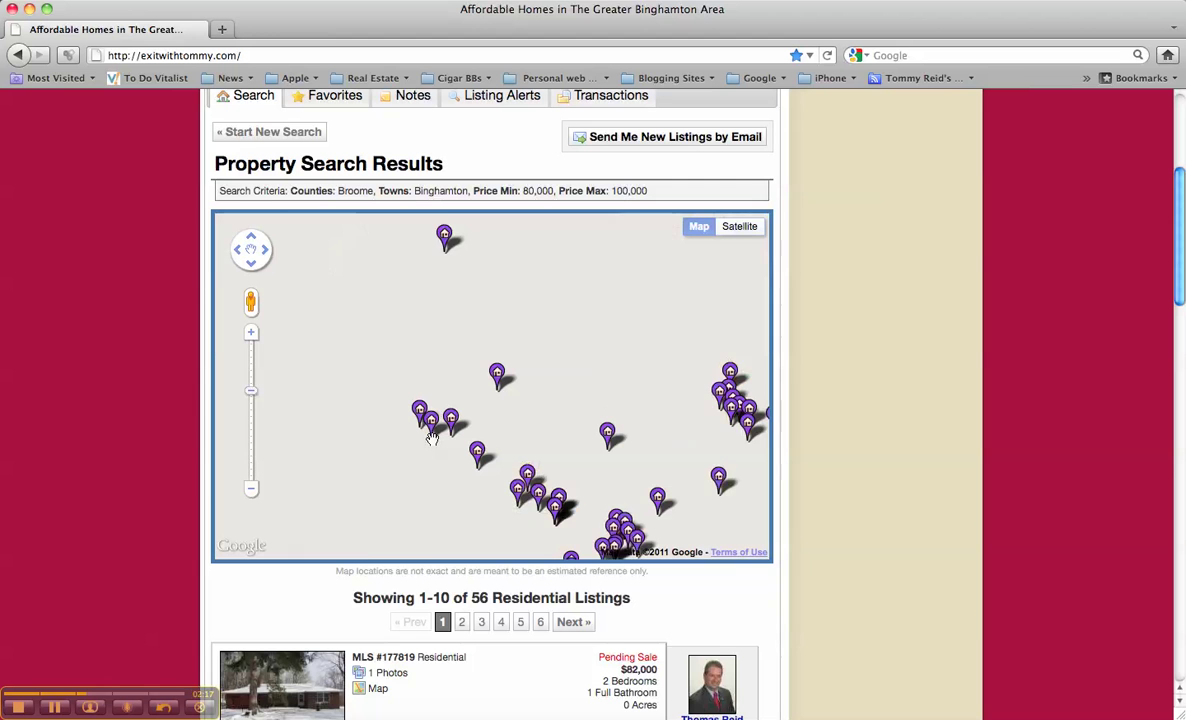
drag(479, 400, 448, 315)
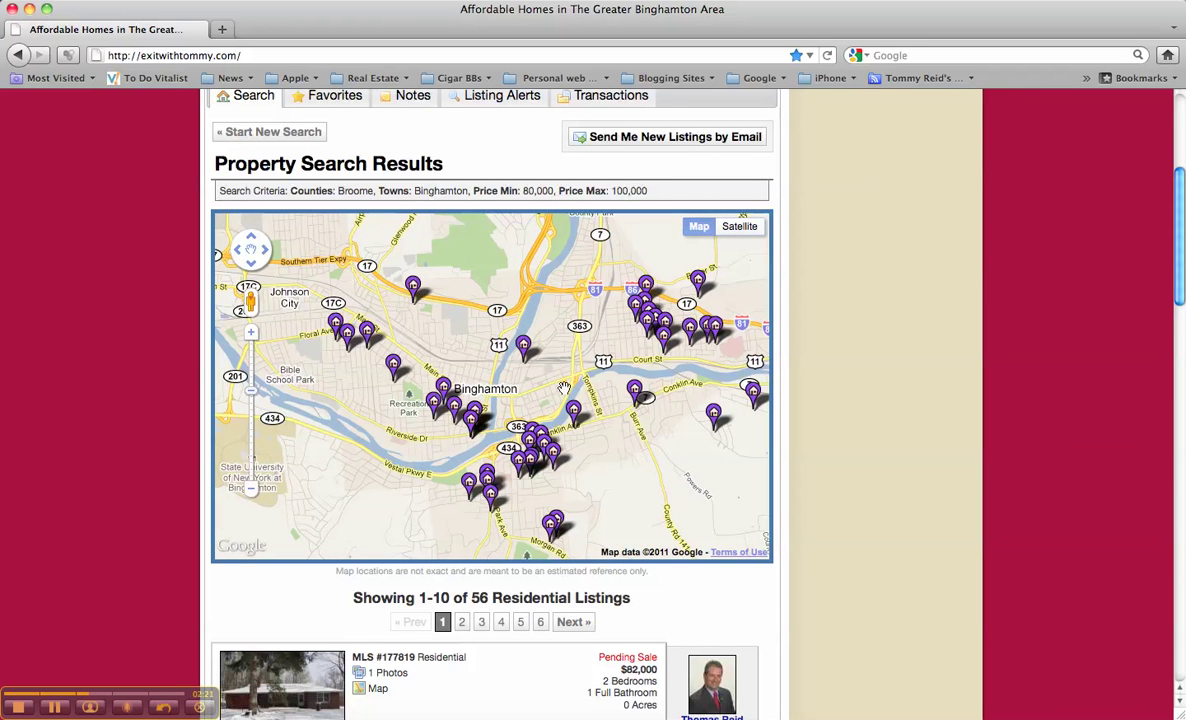
Step: Scroll down the 56 listings to the featured 701 River Rd property
scroll(843, 402, down, 5)
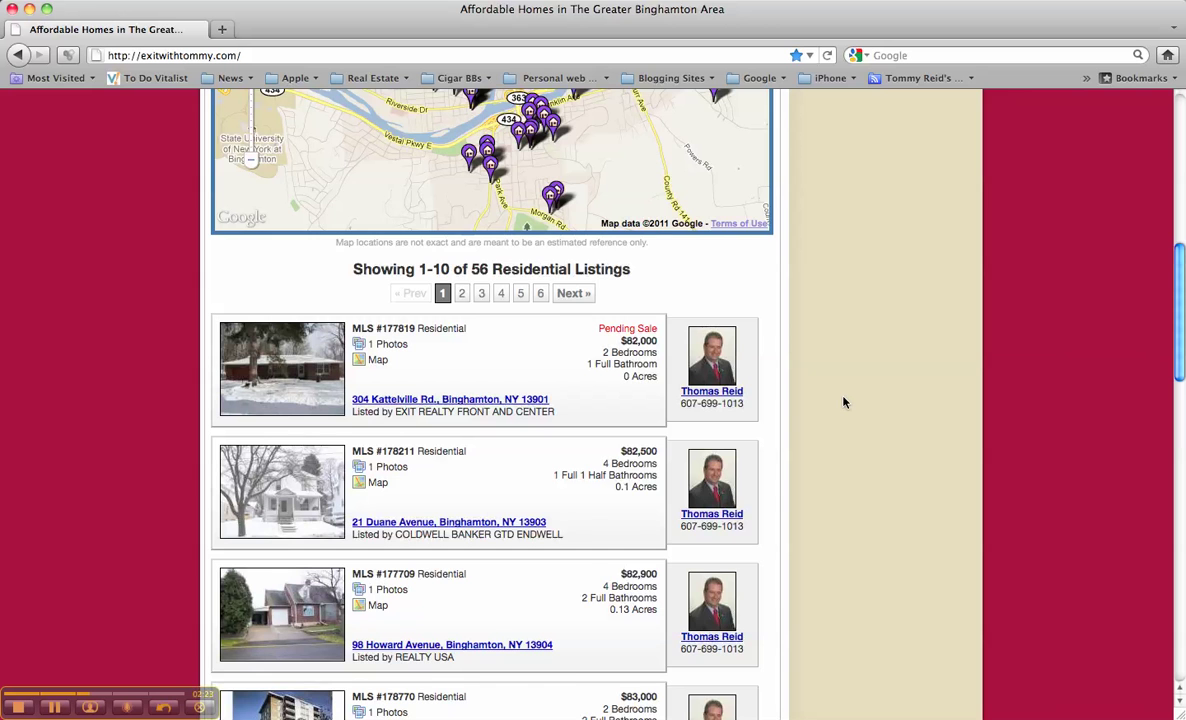
scroll(843, 402, down, 5)
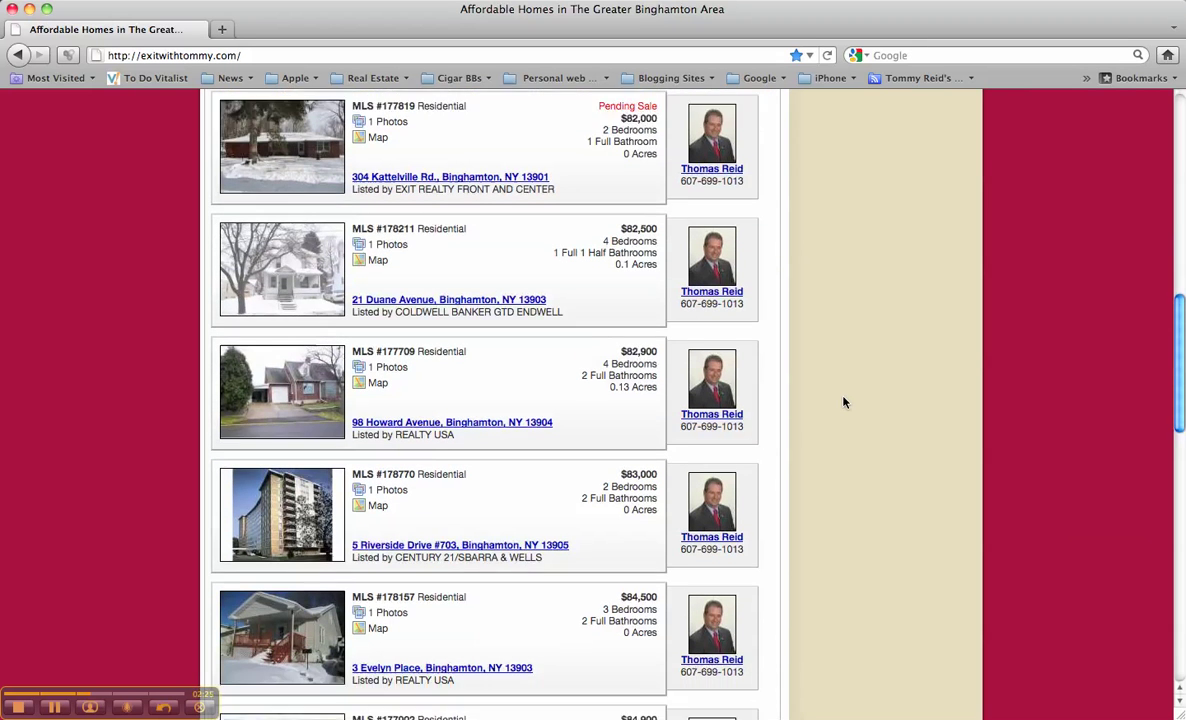
scroll(843, 402, down, 5)
scroll(843, 402, down, 4)
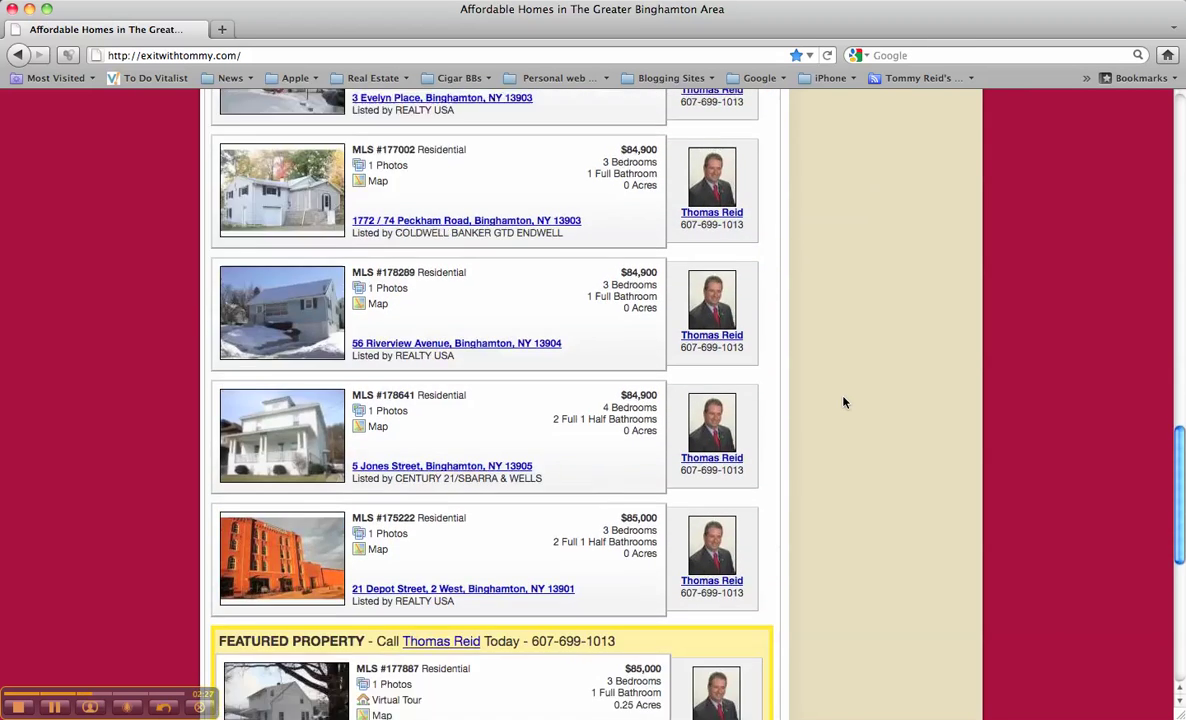
scroll(843, 402, down, 2)
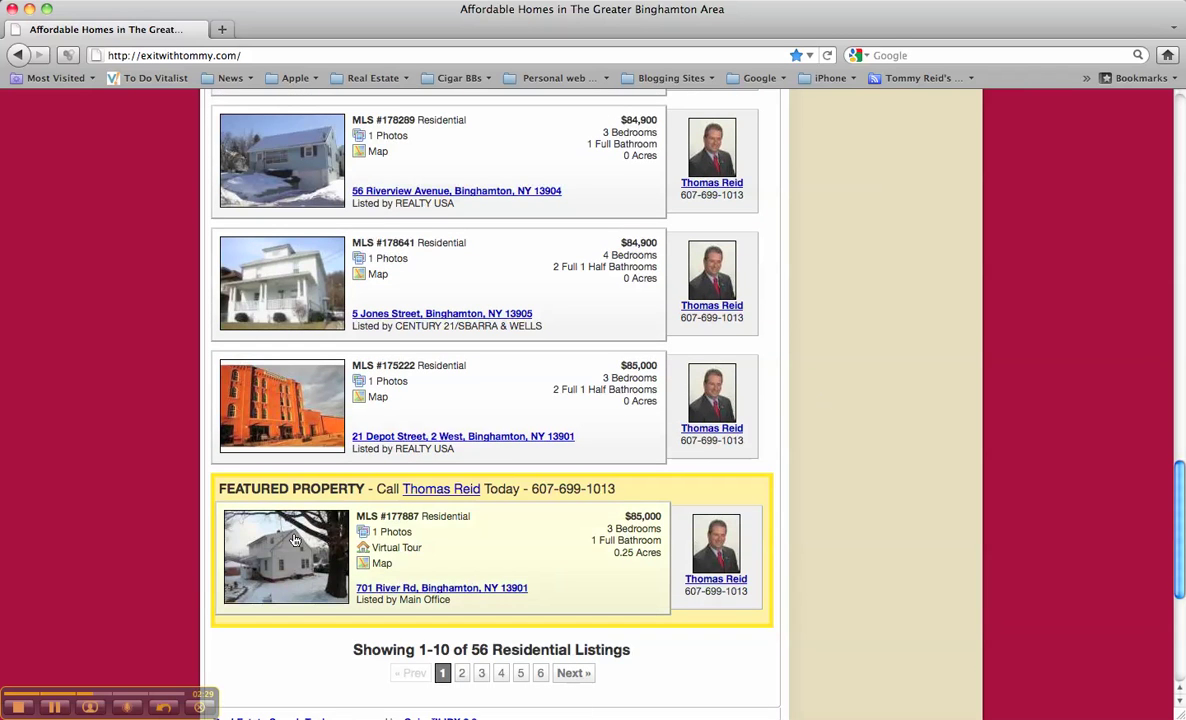
Step: Open the $85,000 701 River Rd listing and browse its photos, features, schools and map
click(295, 540)
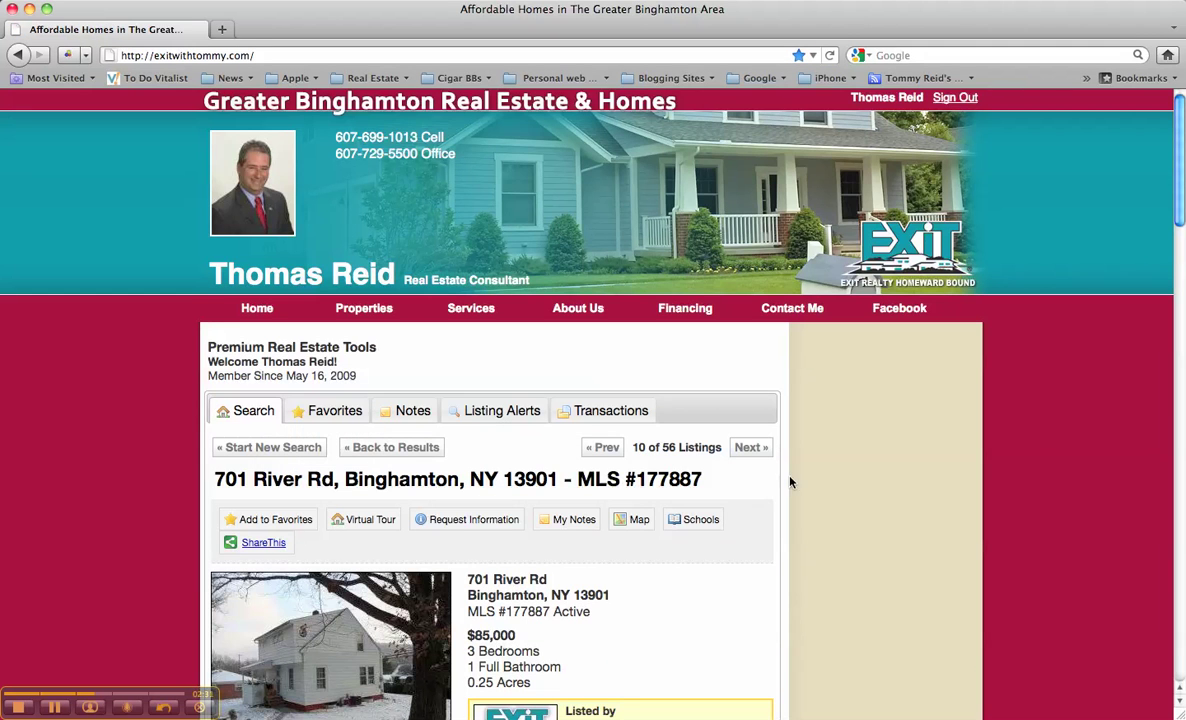
scroll(840, 460, down, 3)
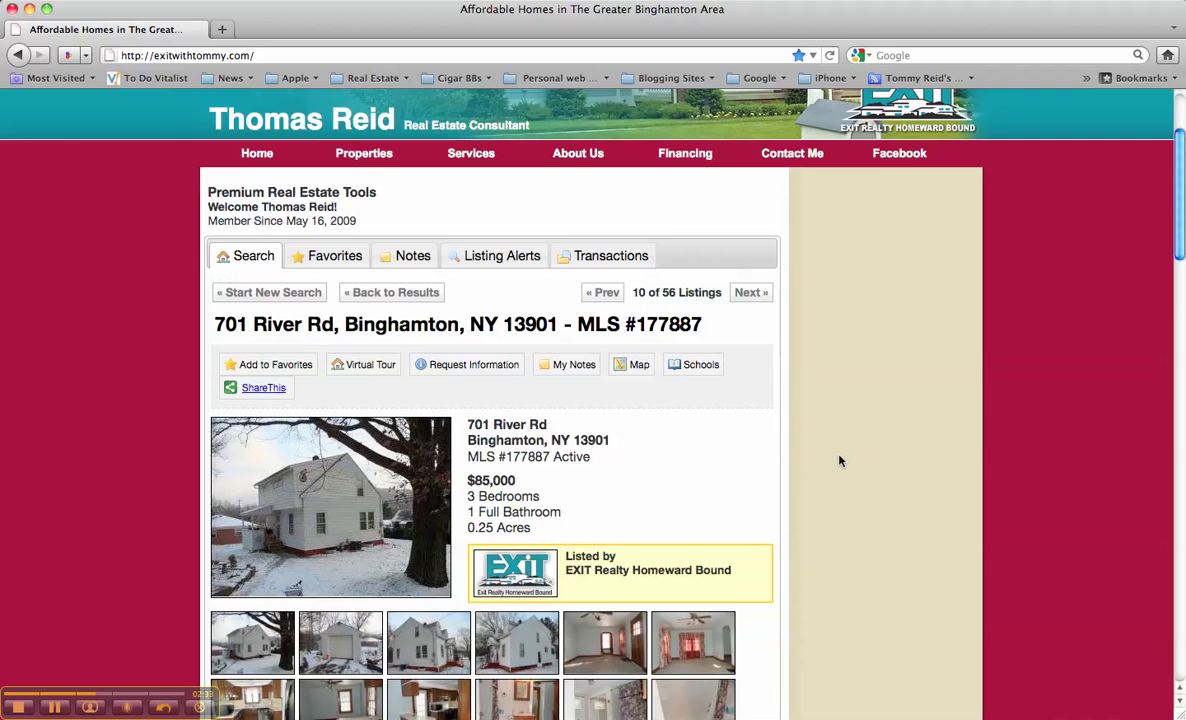
scroll(759, 475, down, 4)
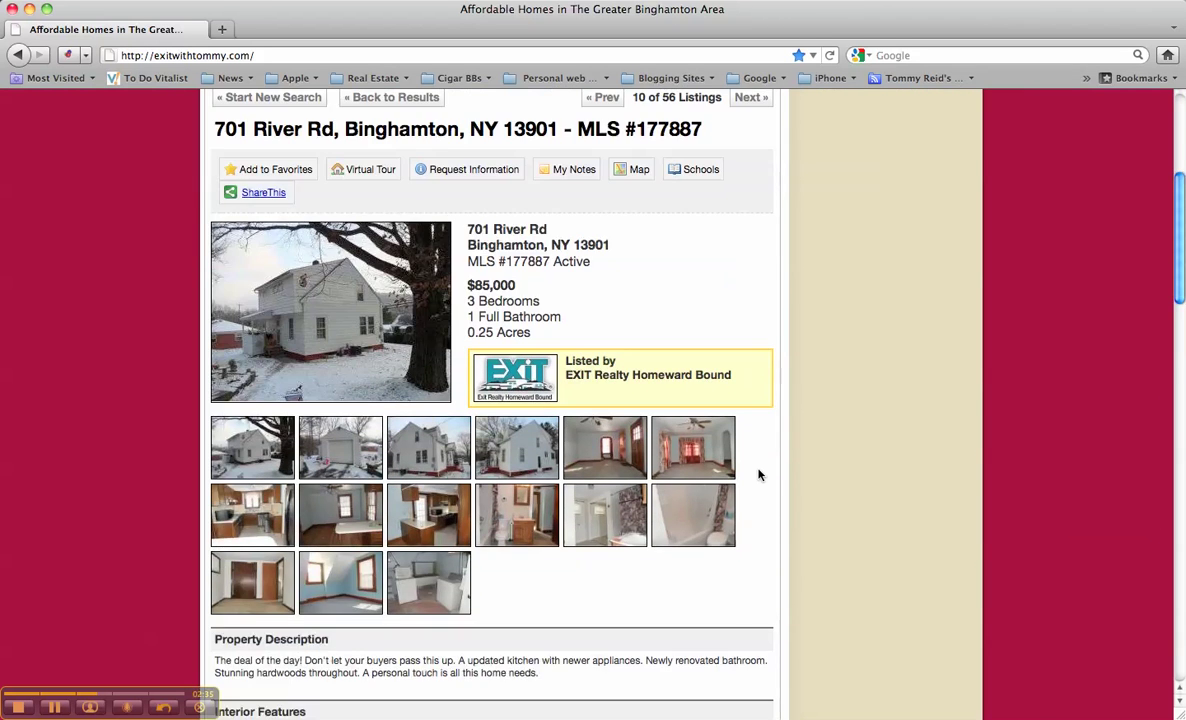
scroll(867, 376, down, 8)
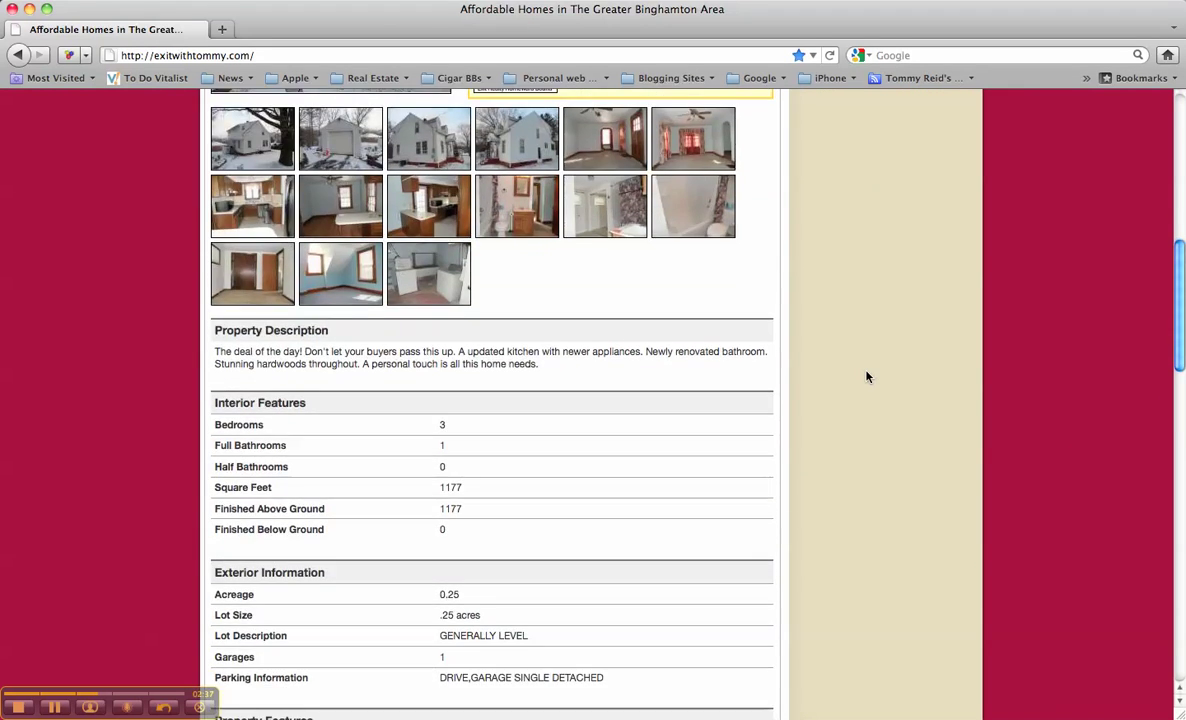
scroll(867, 376, down, 8)
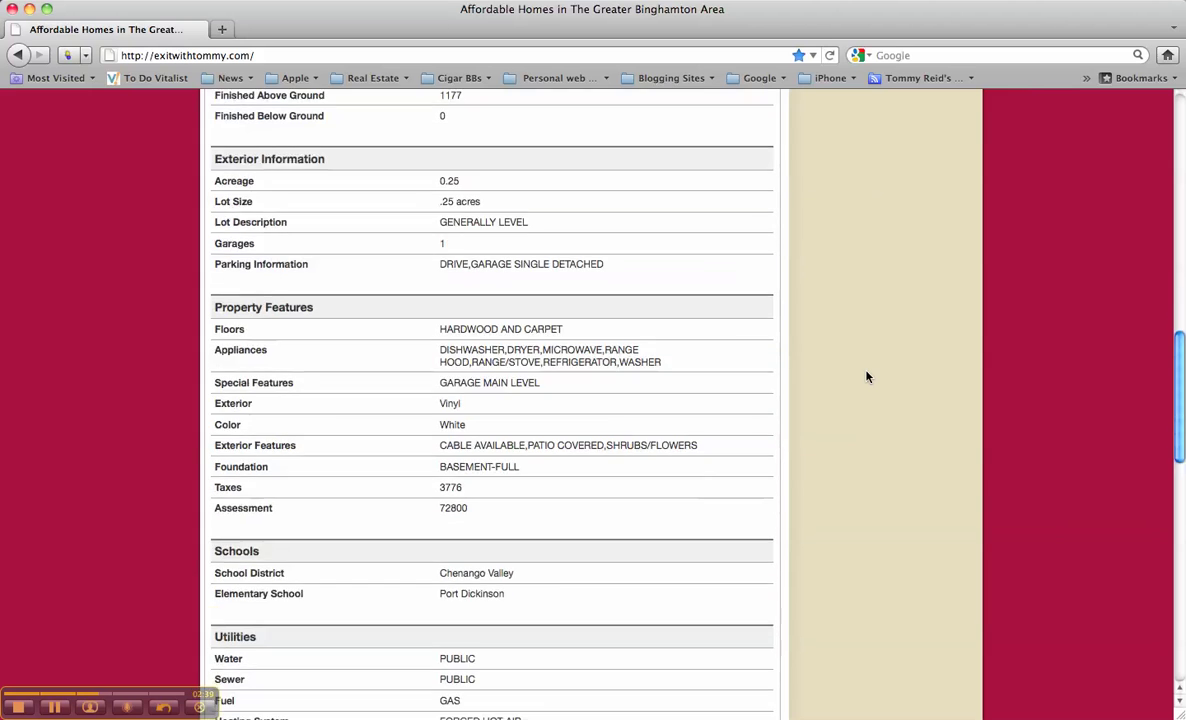
scroll(867, 376, down, 5)
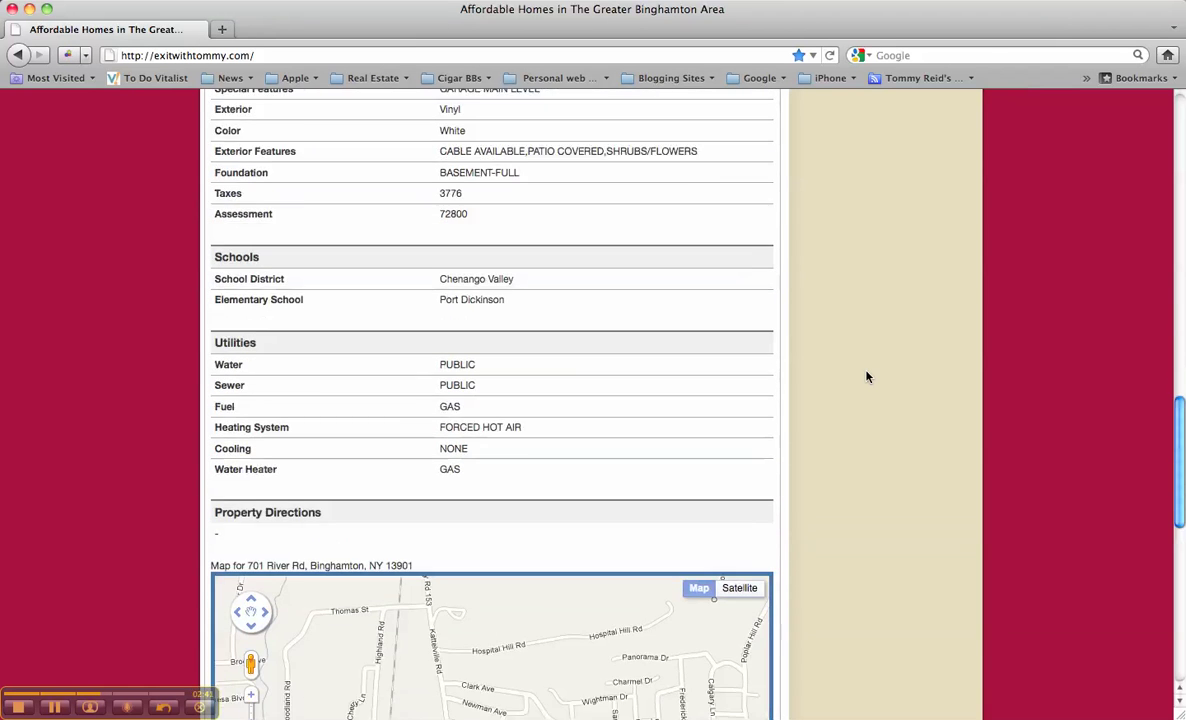
scroll(867, 376, down, 5)
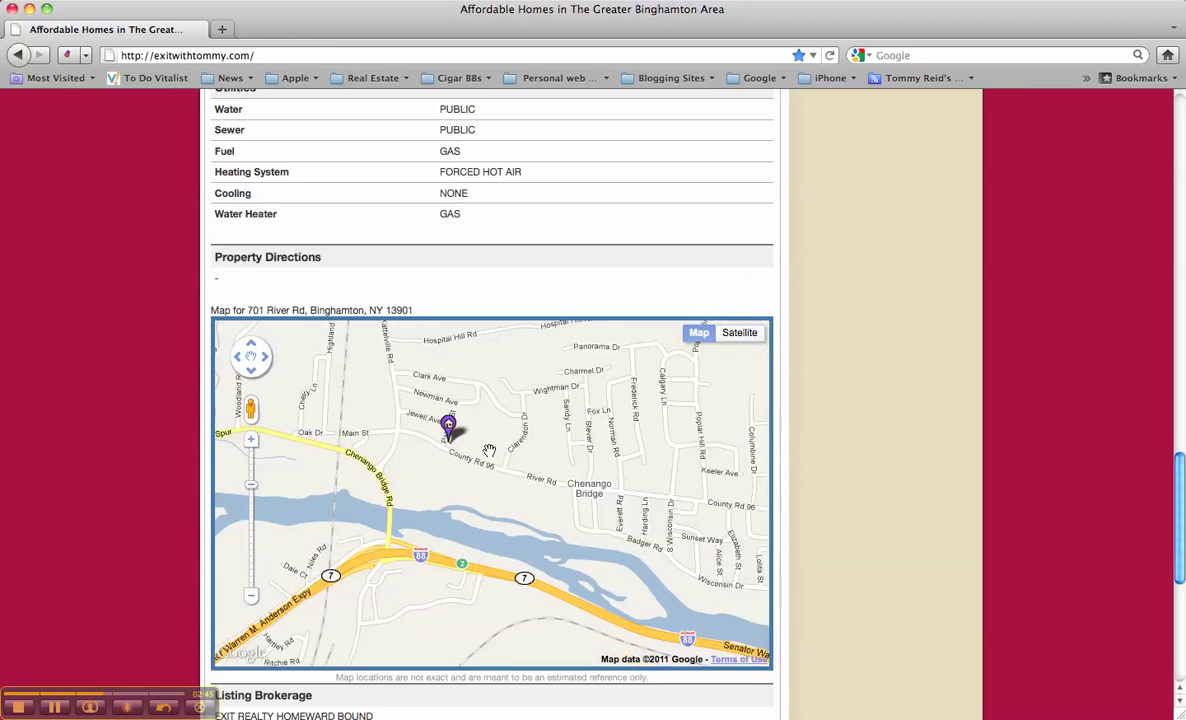
scroll(837, 470, up, 20)
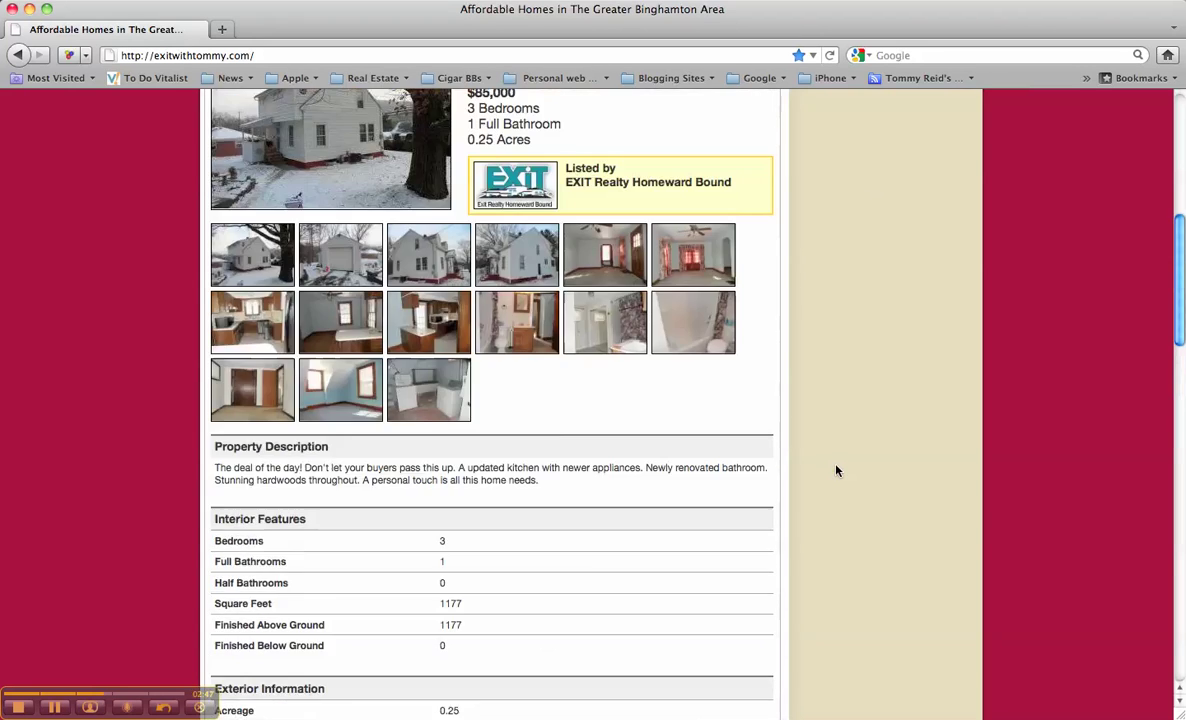
scroll(837, 470, up, 4)
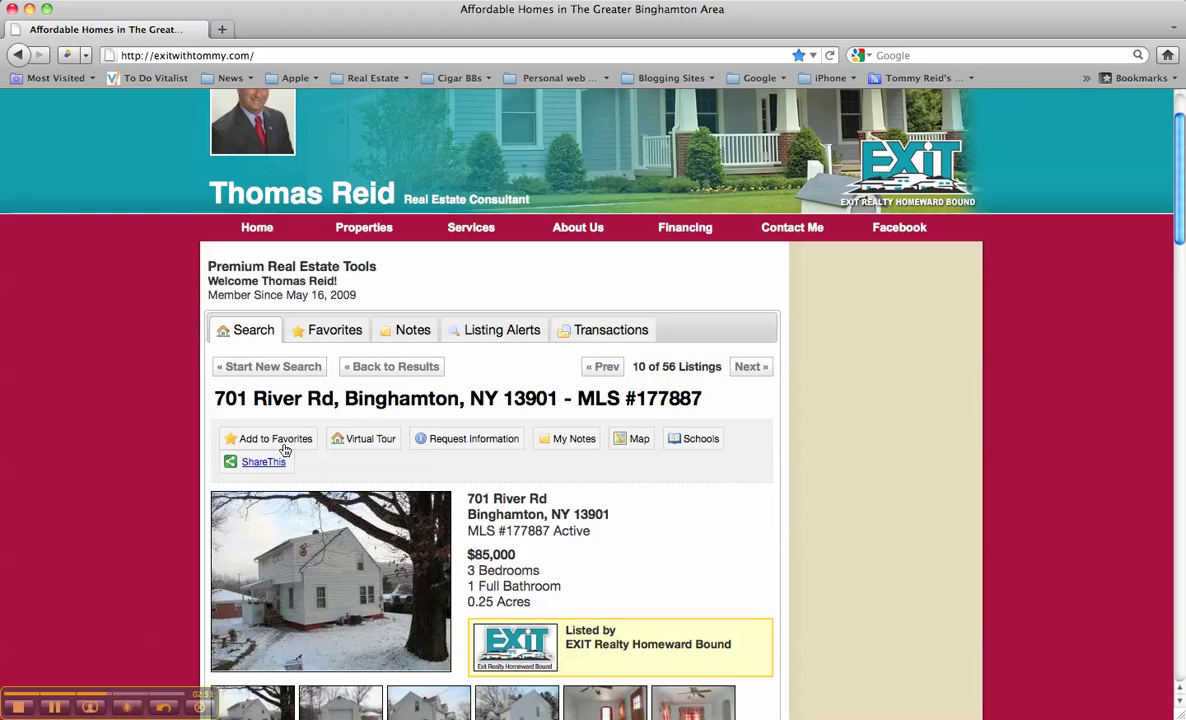
click(231, 443)
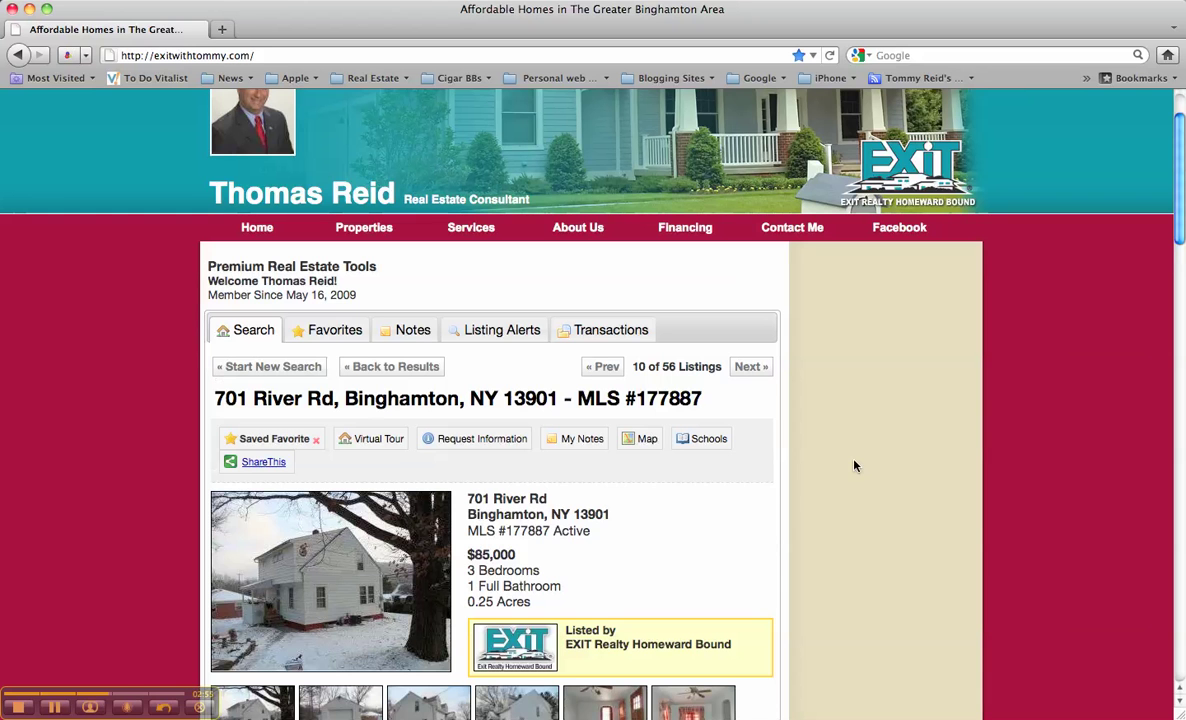
click(310, 333)
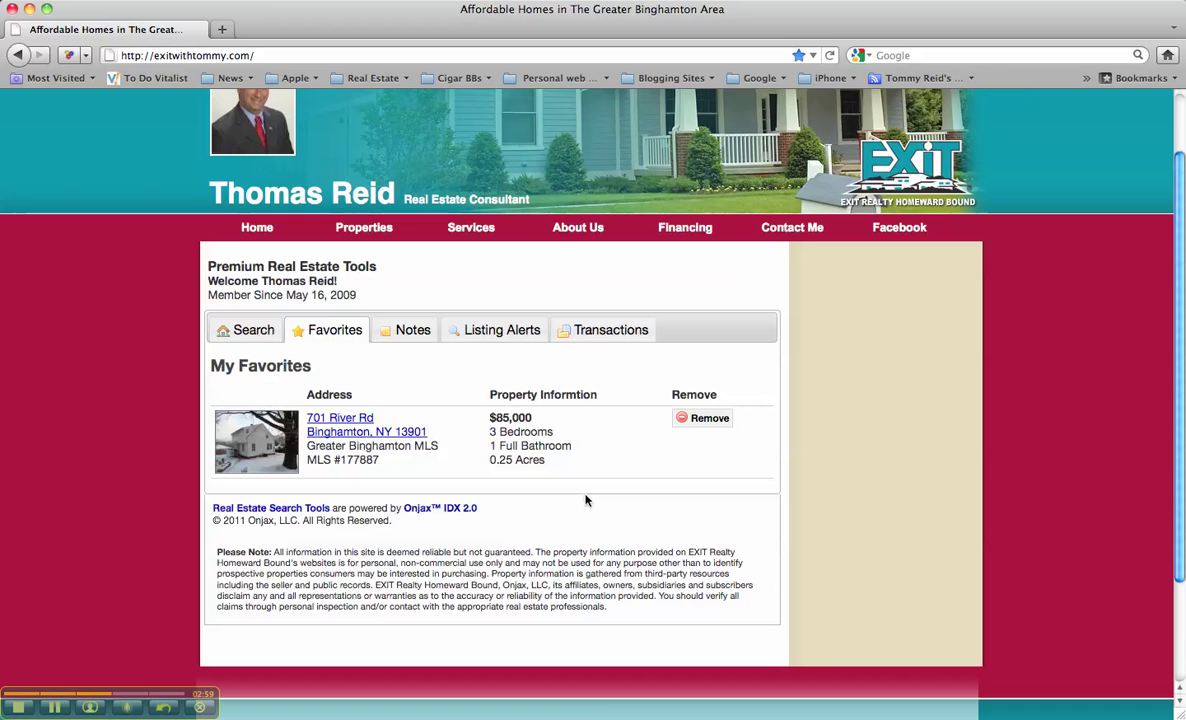
click(14, 54)
Step: Save the Broome/Binghamton $80,000–$100,000 search as a new-listings email alert
scroll(463, 352, up, 15)
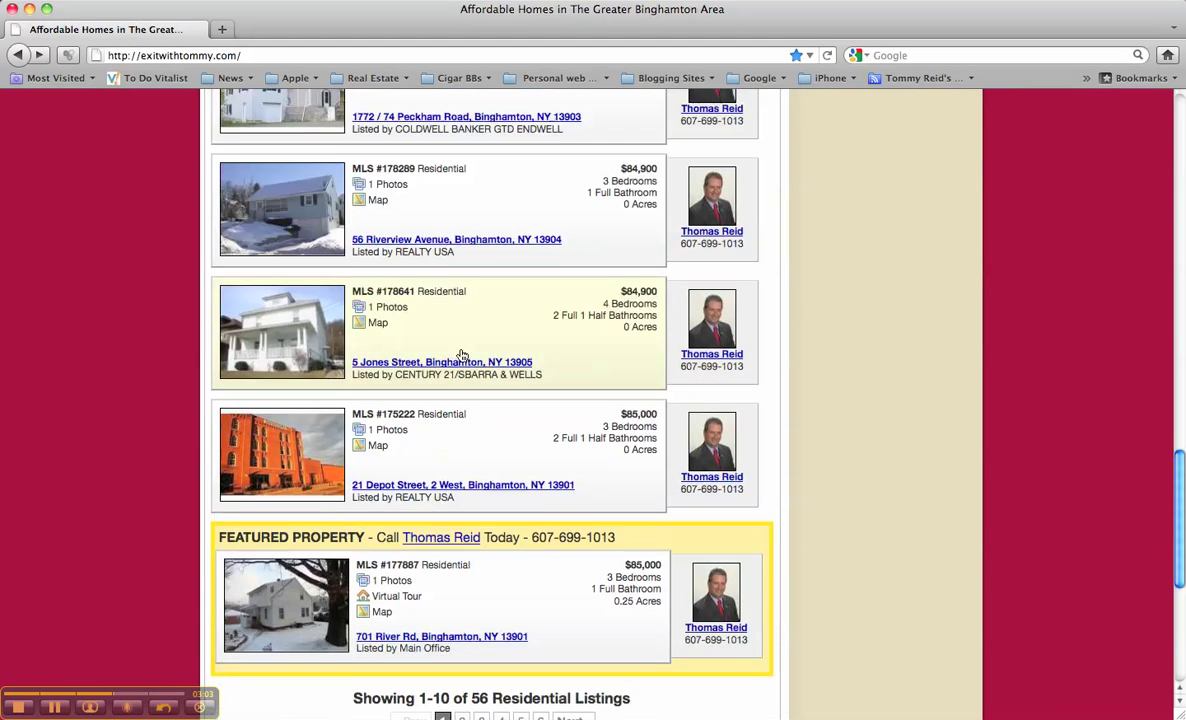
scroll(463, 352, up, 2)
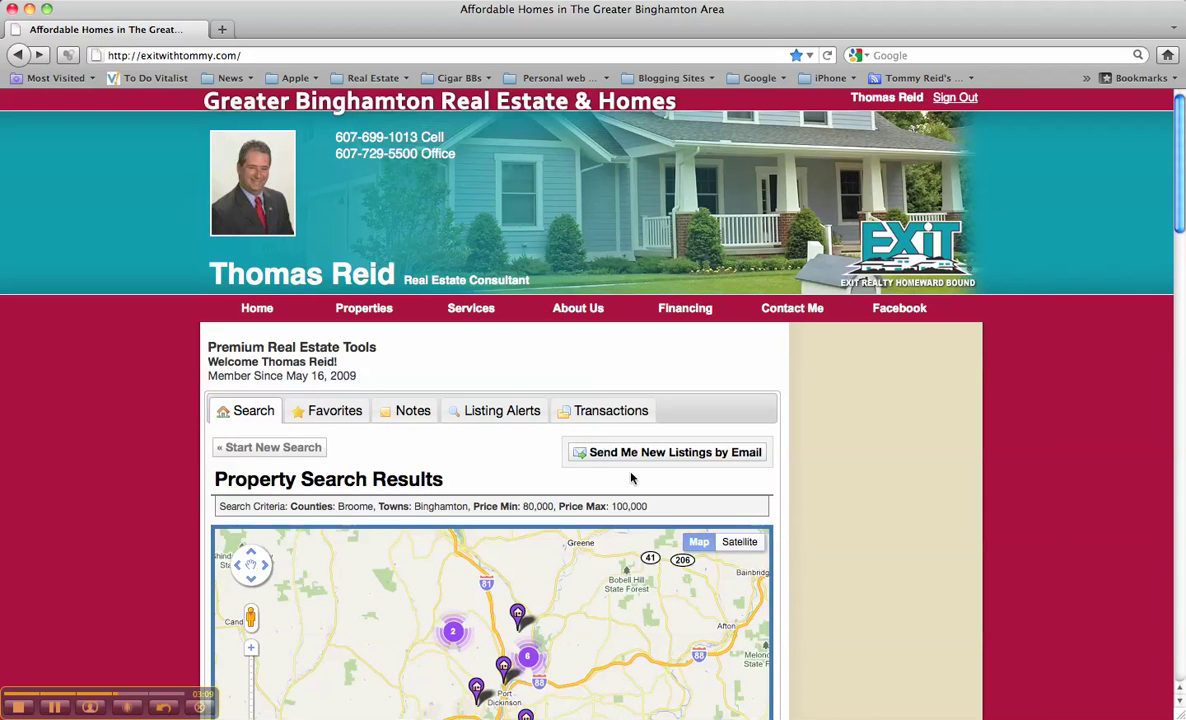
scroll(887, 458, down, 3)
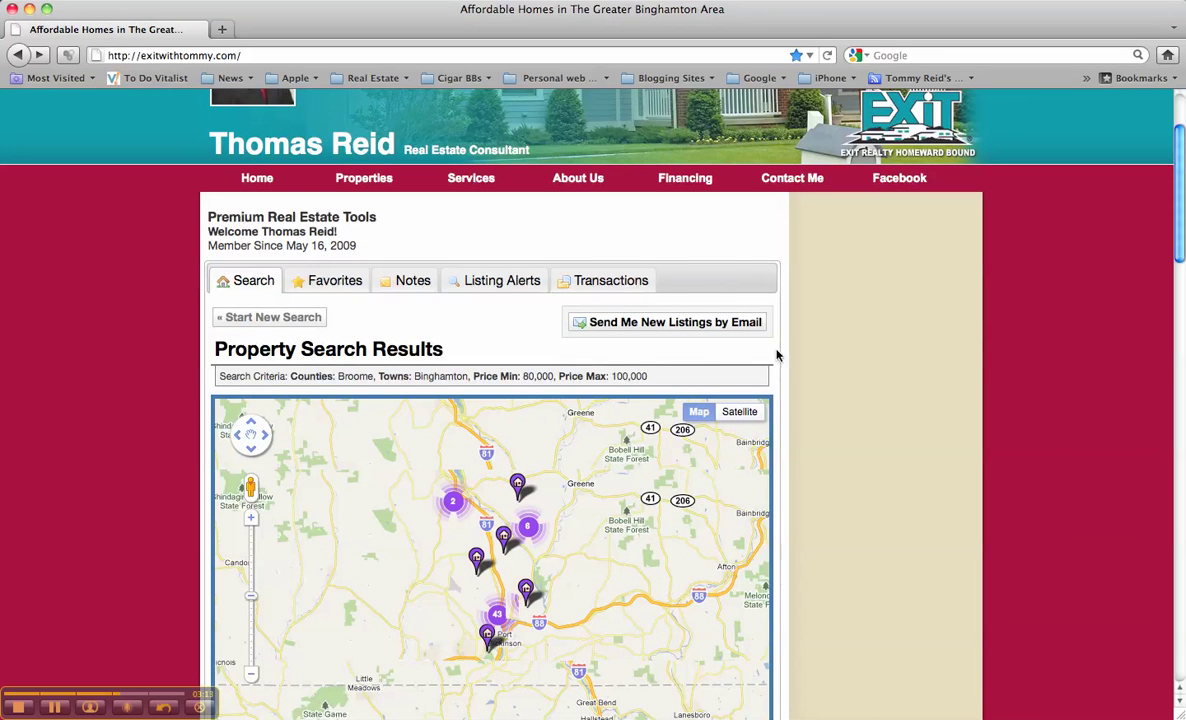
click(686, 330)
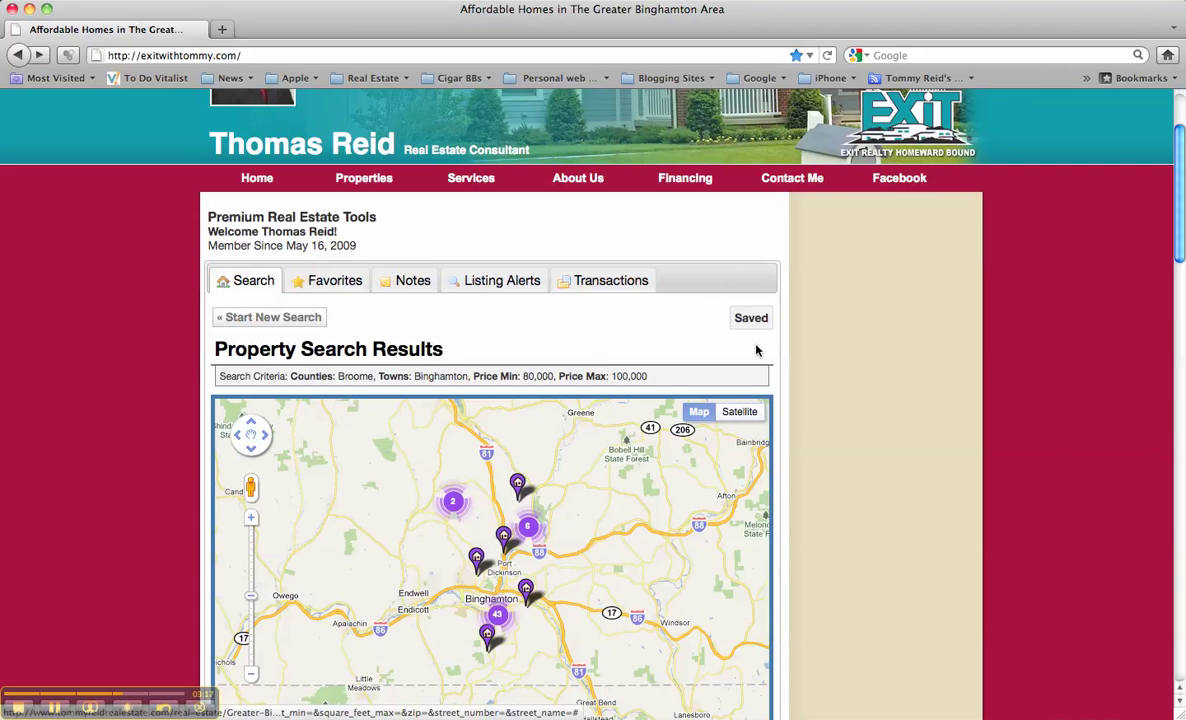
scroll(801, 394, down, 1)
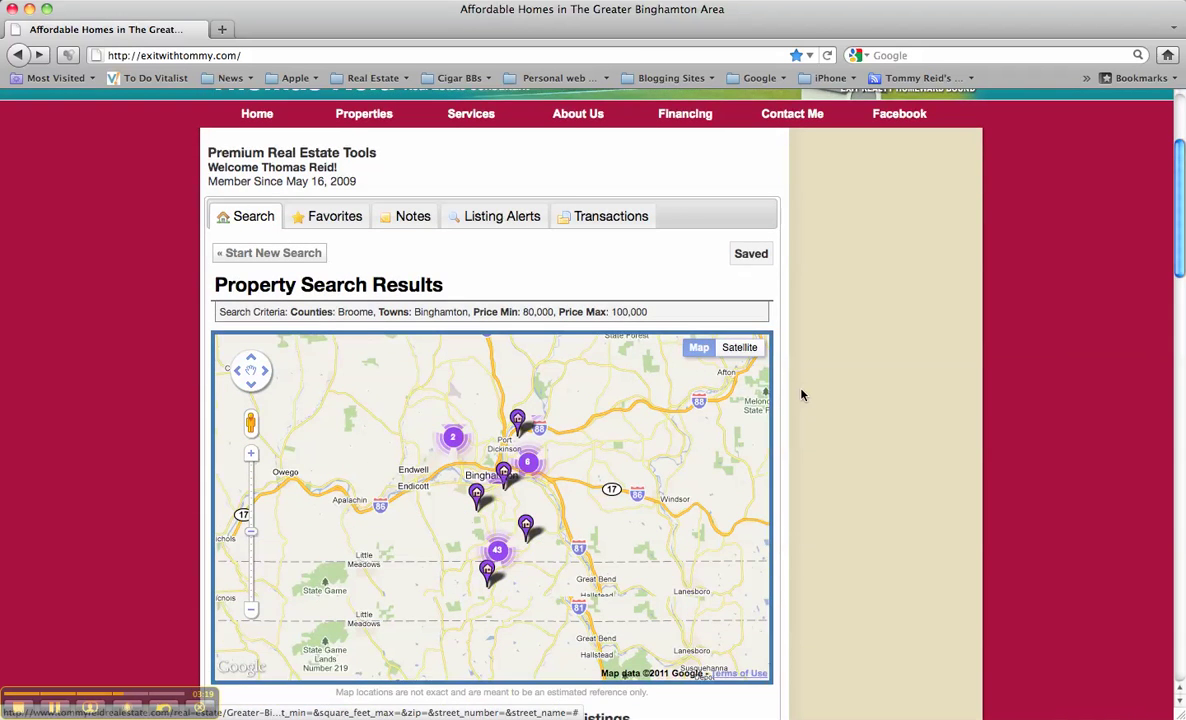
scroll(801, 394, down, 4)
scroll(801, 394, down, 5)
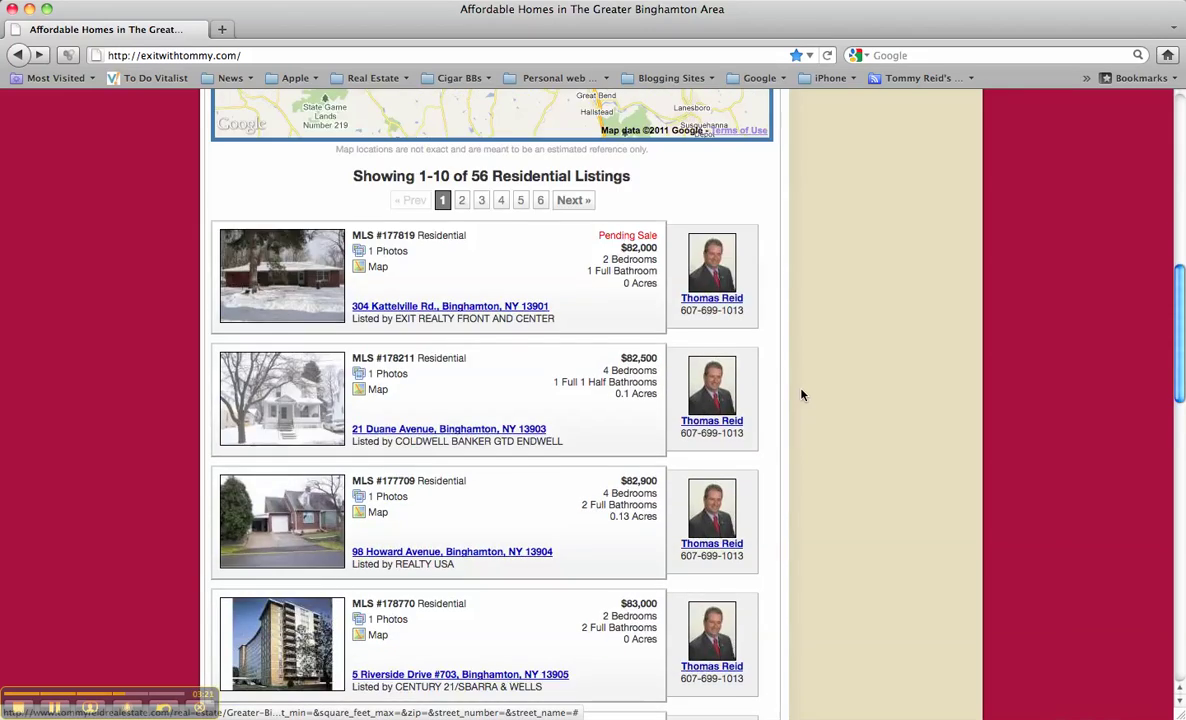
scroll(801, 395, up, 5)
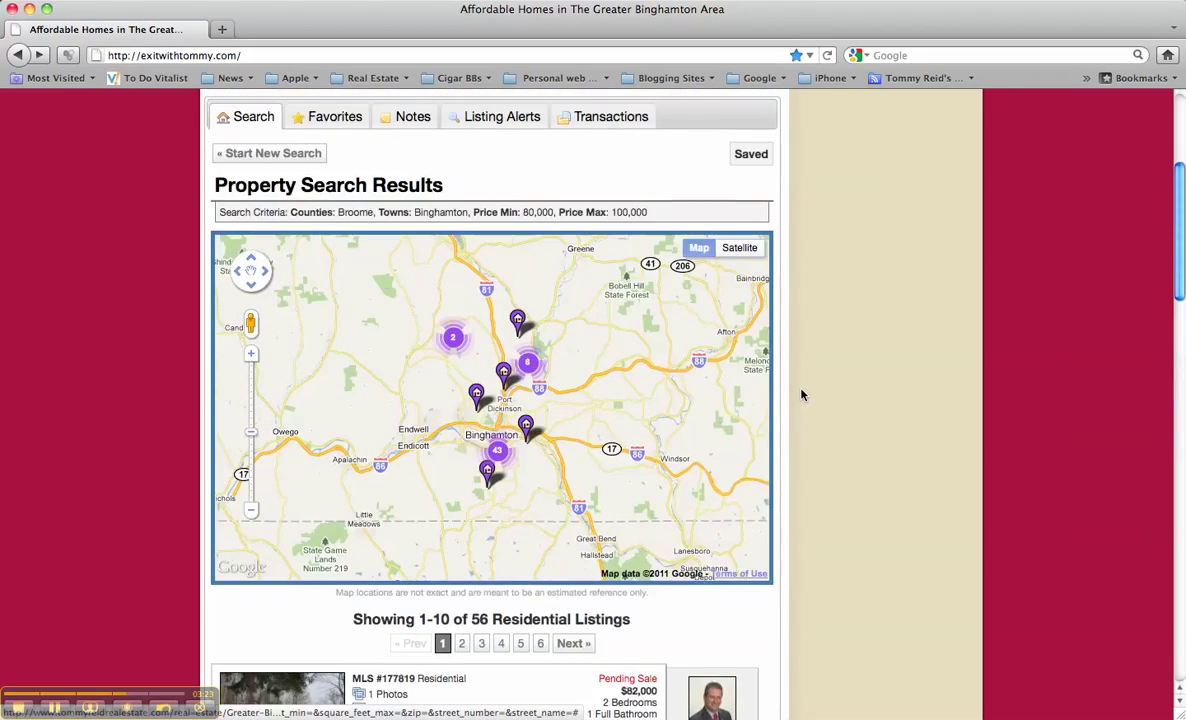
scroll(801, 395, down, 3)
scroll(801, 395, up, 4)
scroll(801, 395, up, 3)
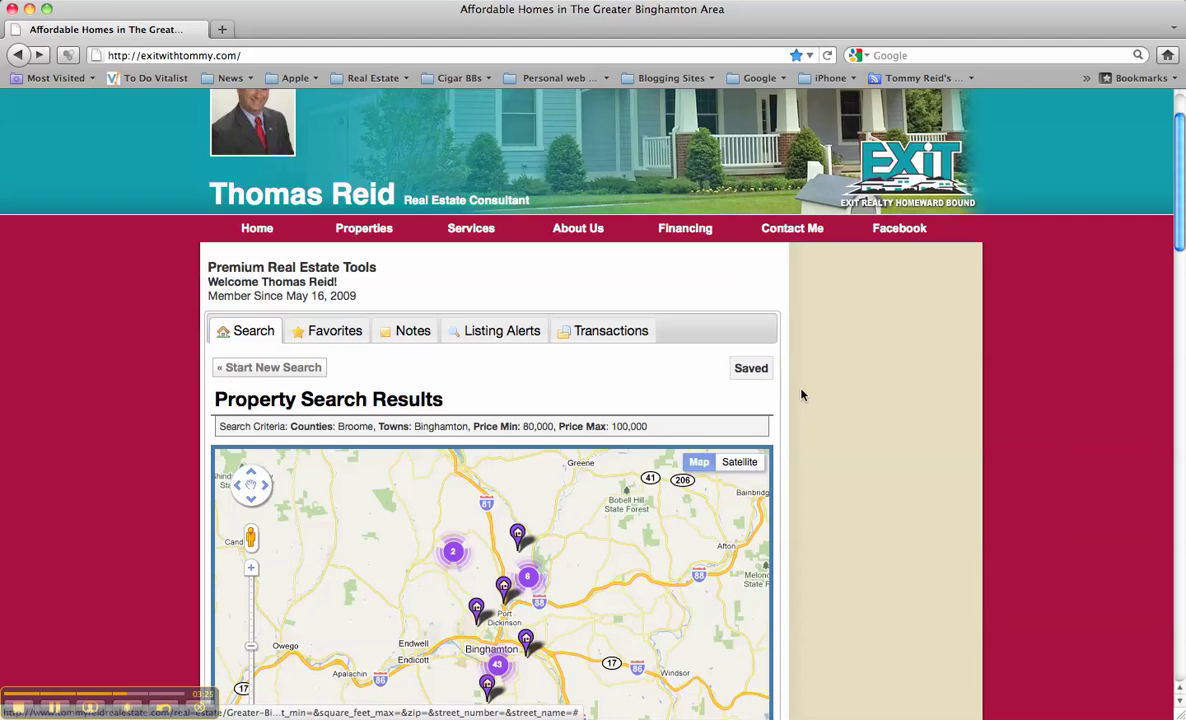
Step: Delete listing alert #5 (Price Max 140,000, Acres Min 2), confirming with OK
click(468, 331)
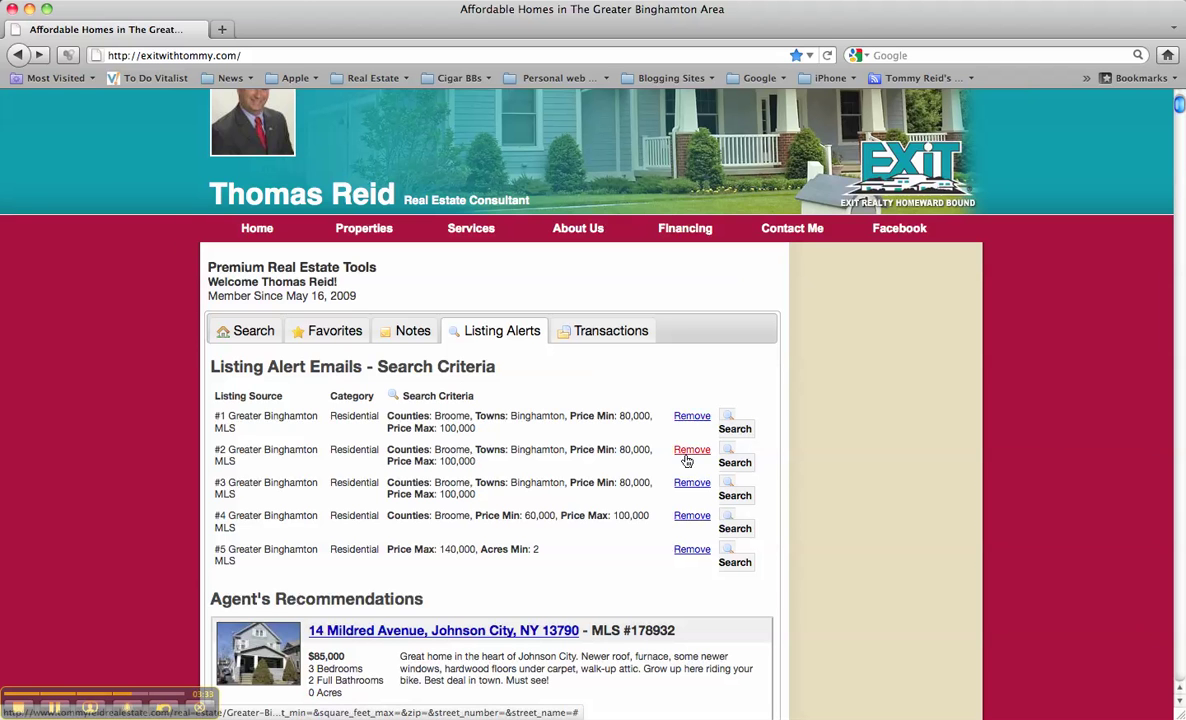
click(692, 555)
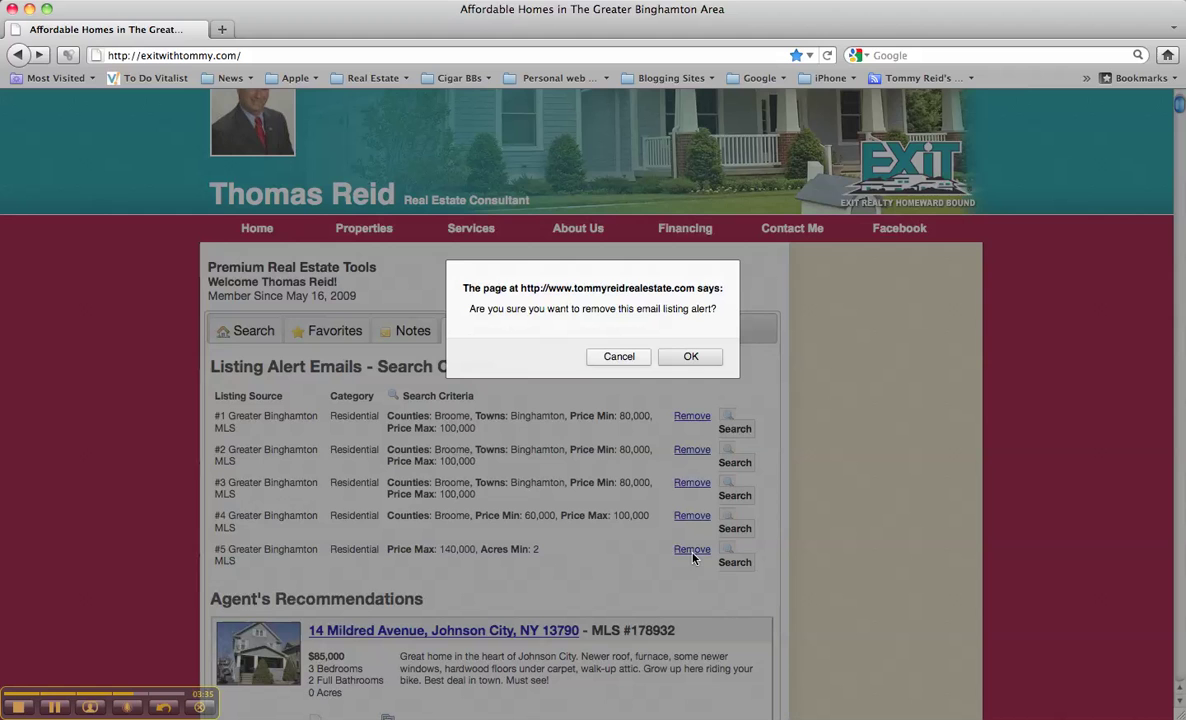
click(691, 356)
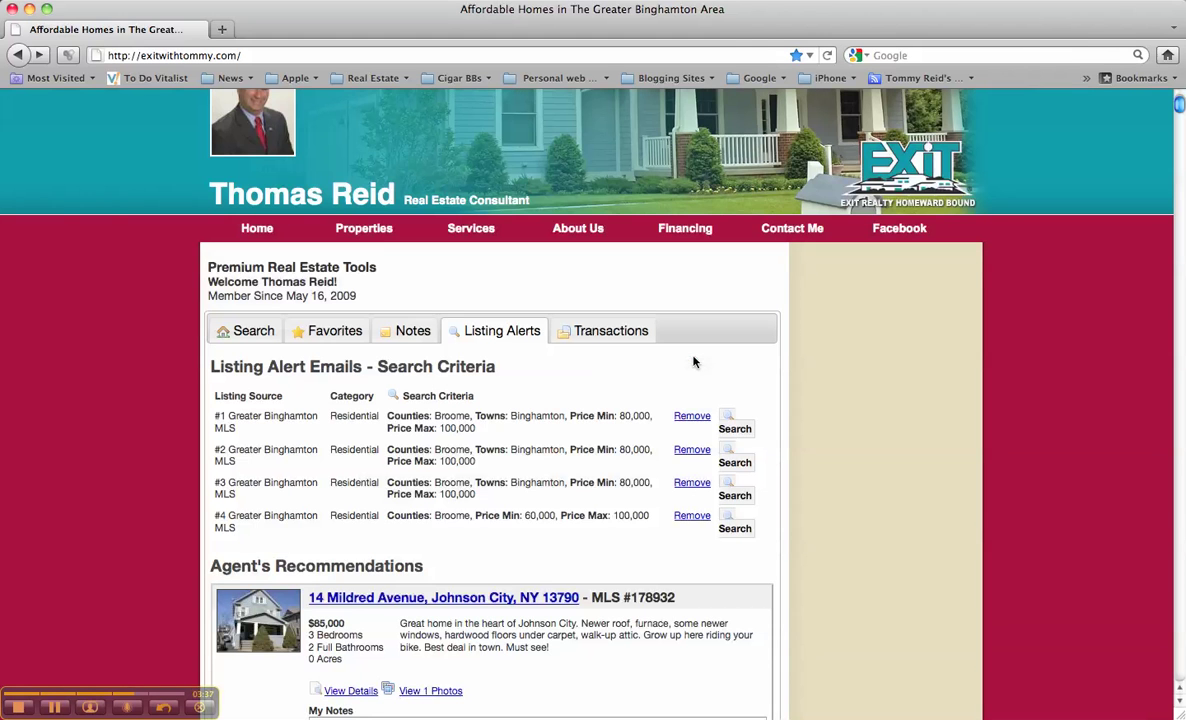
scroll(813, 465, down, 2)
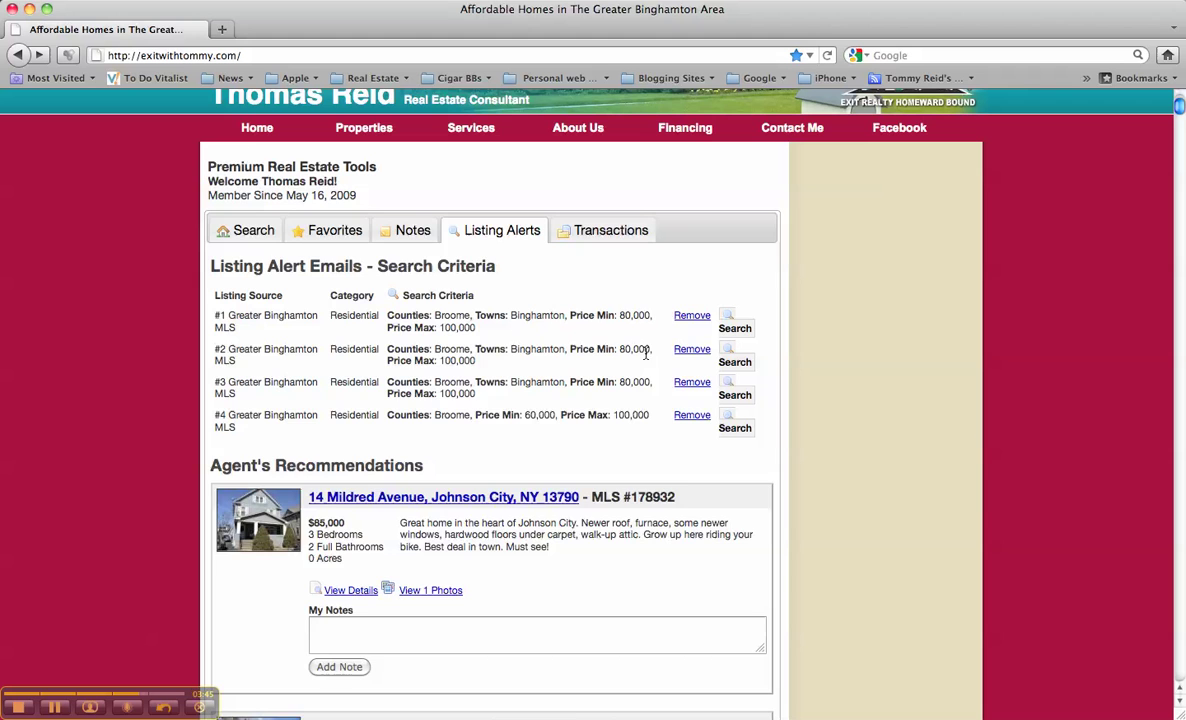
Step: Check the Search and Notes tabs, then open 701 River Rd from My Favorites
click(251, 237)
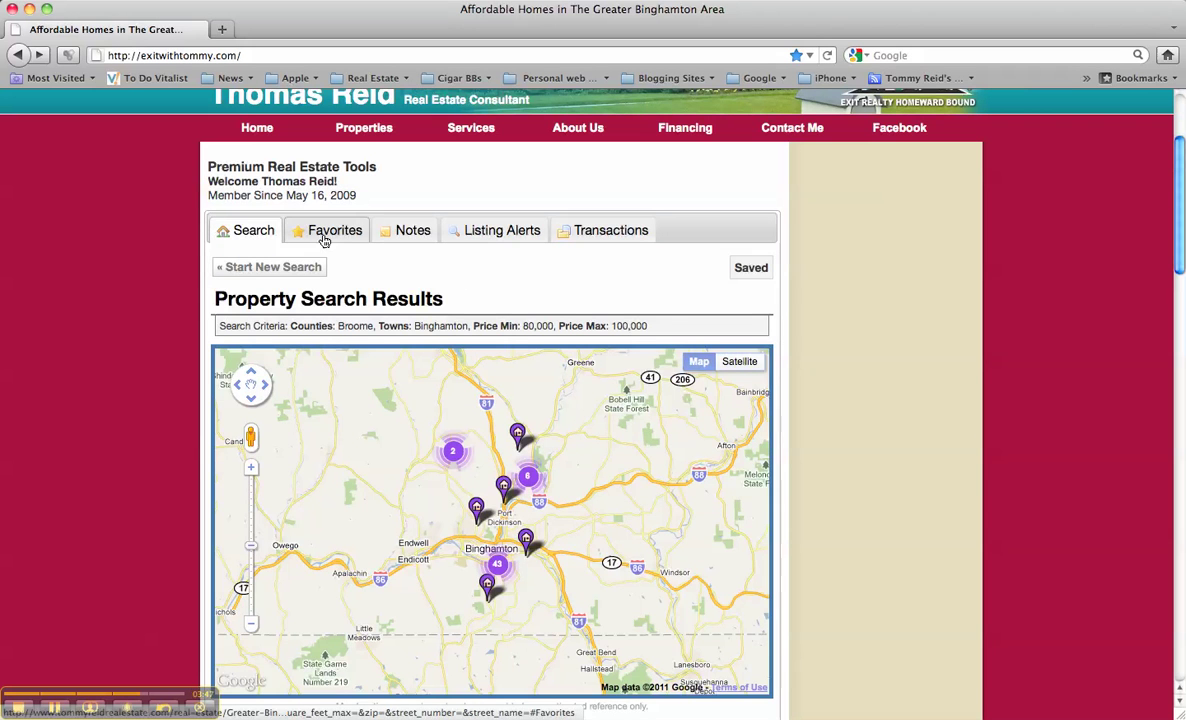
click(396, 231)
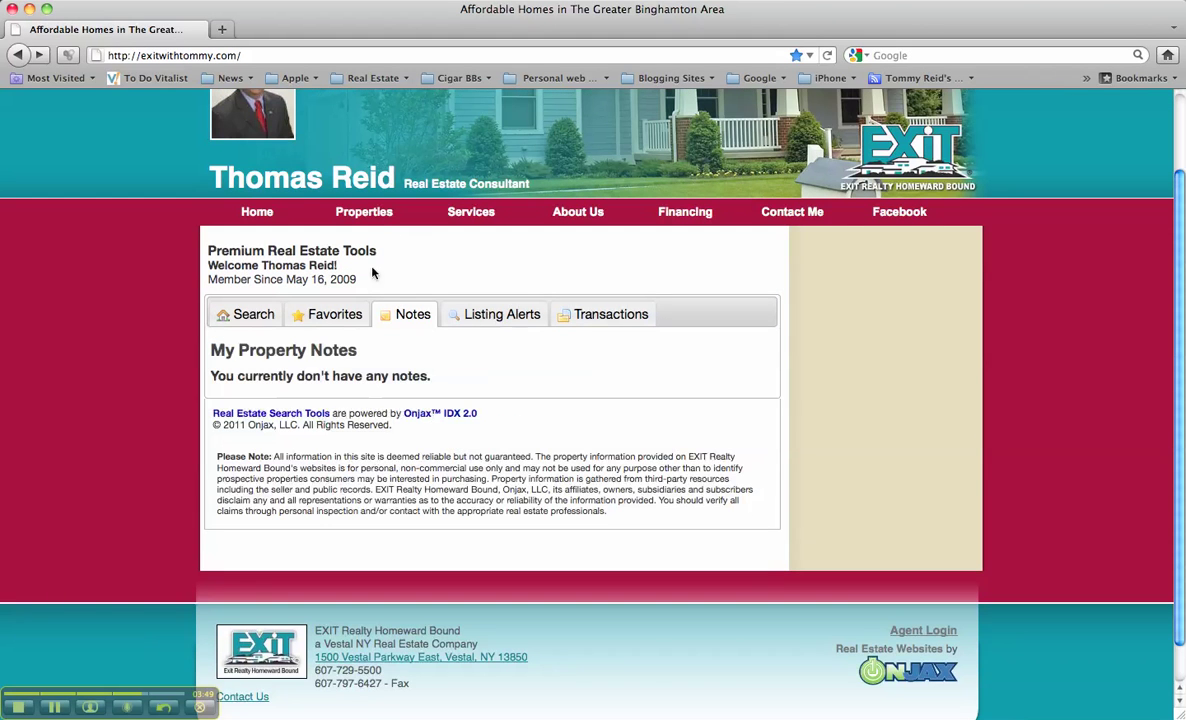
click(330, 316)
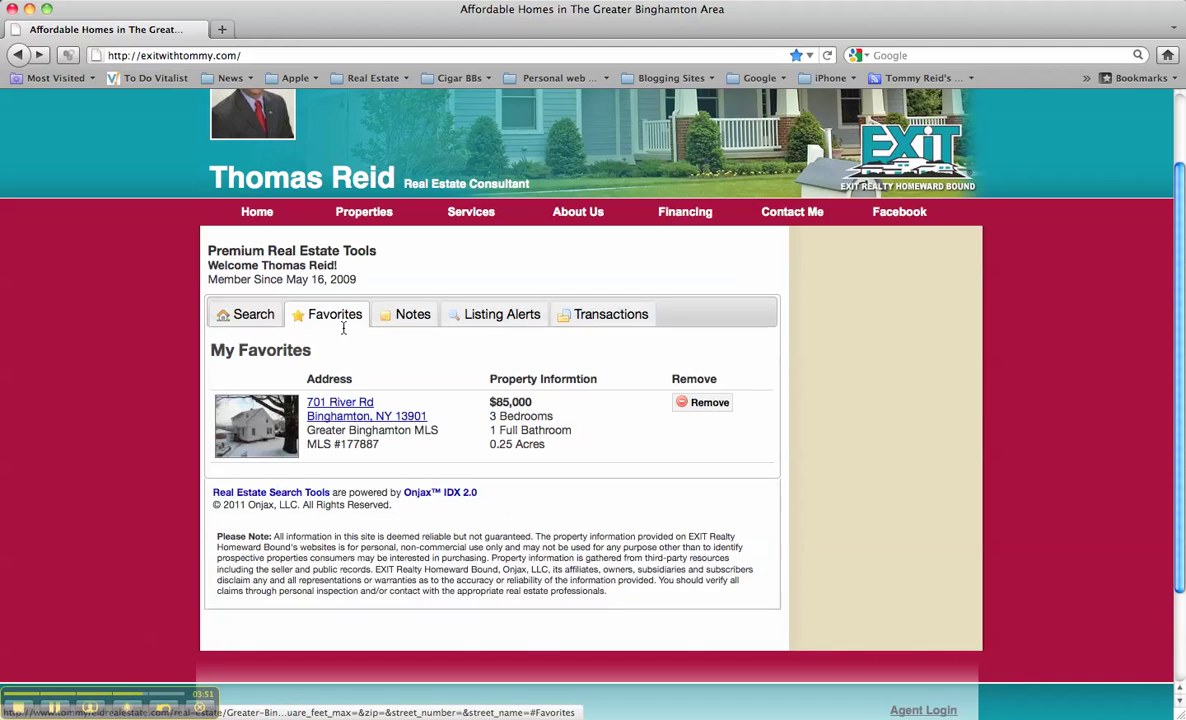
click(340, 402)
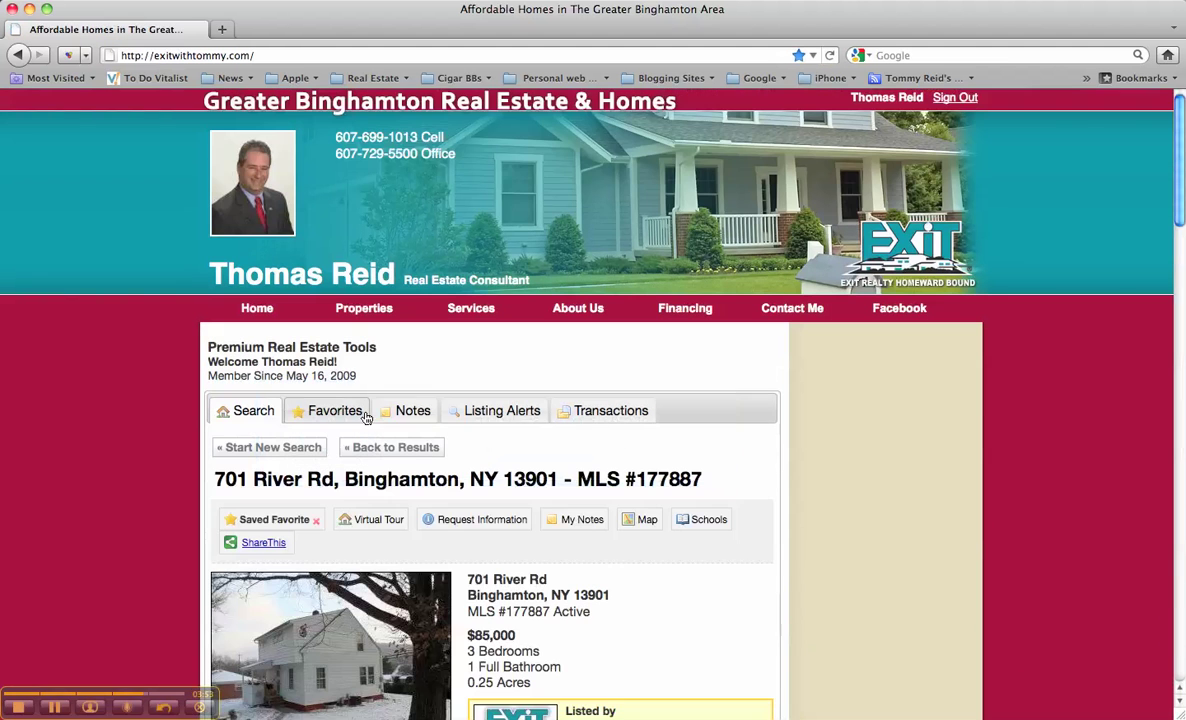
scroll(159, 423, down, 3)
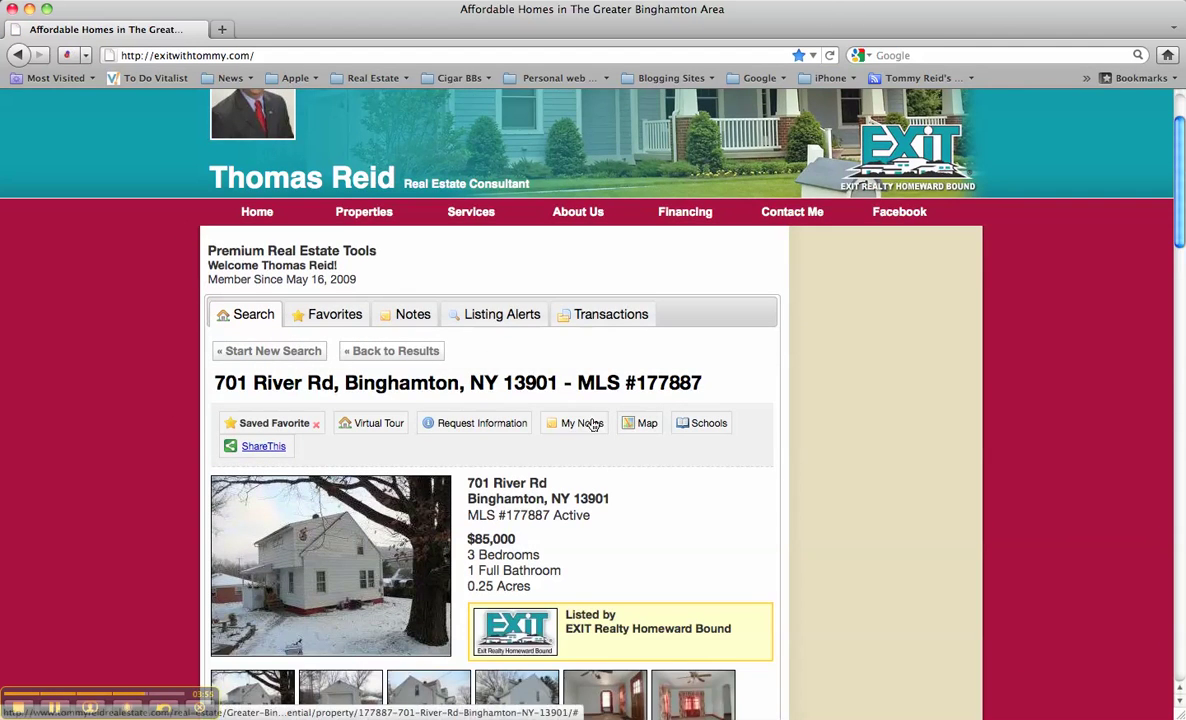
Step: Add a property note to 701 River Rd saying they saw it with the agent and love it, ending '!!!'
click(578, 422)
click(472, 542)
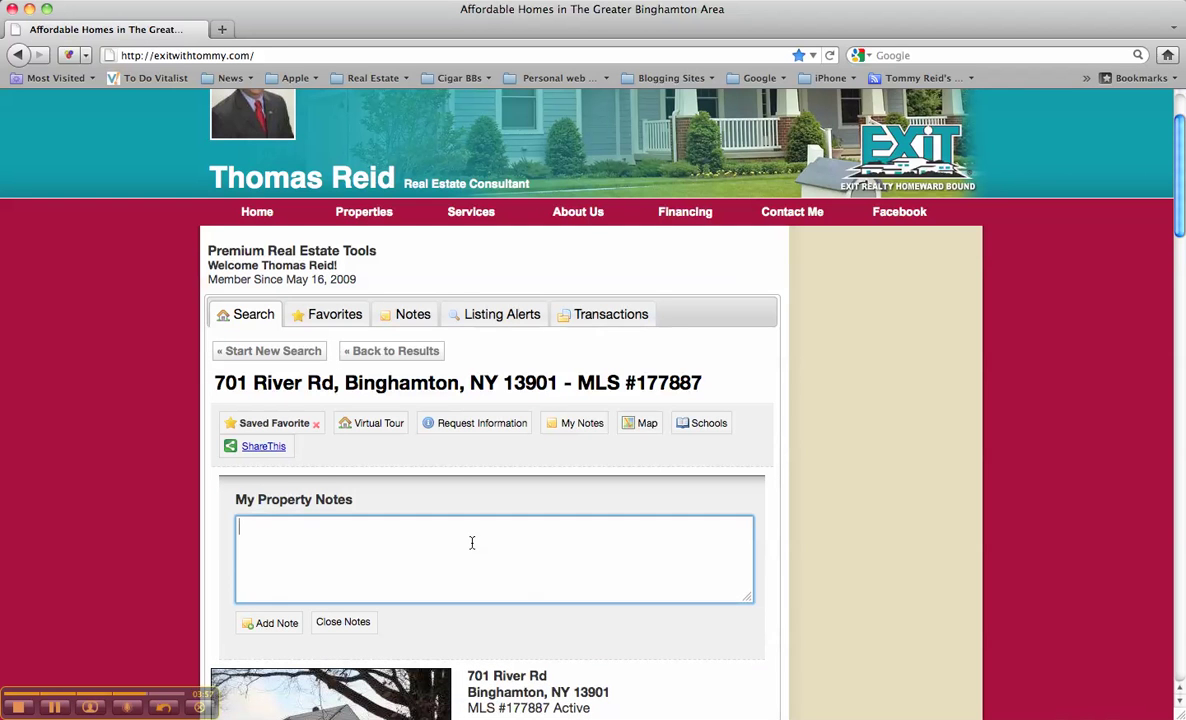
text(saw this property with Tommy)
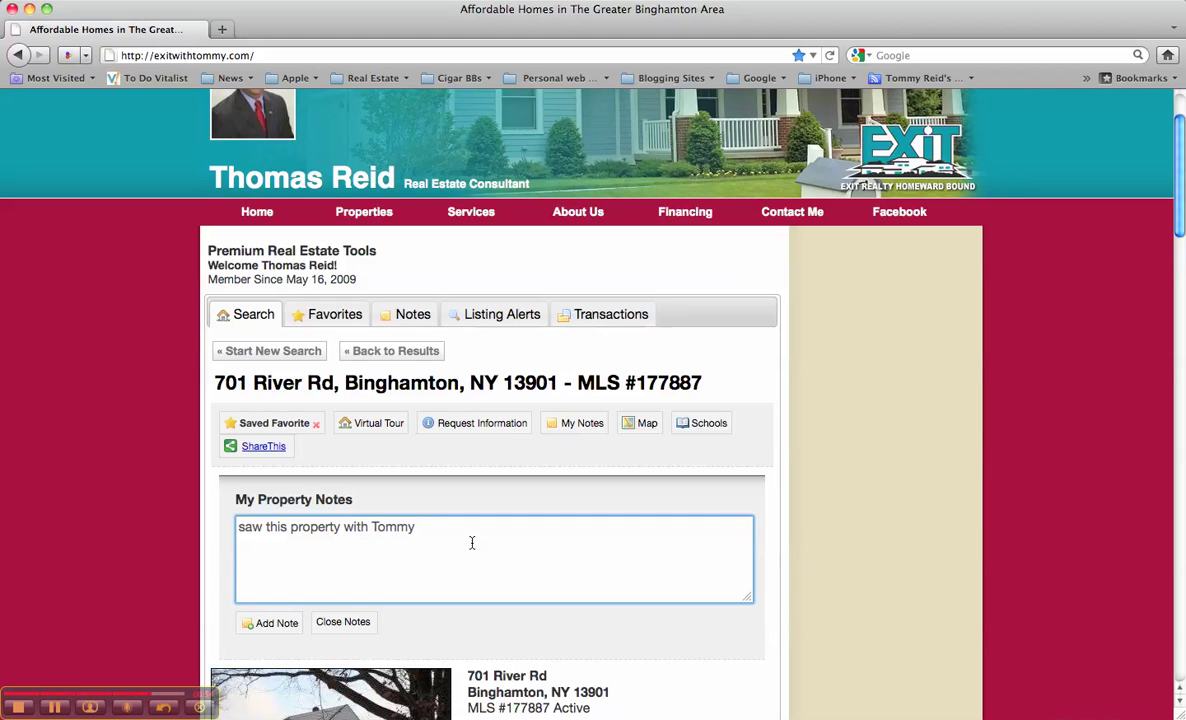
text(... I love it ~!)
key(BackSpace)
key(BackSpace)
text(!!!)
click(271, 623)
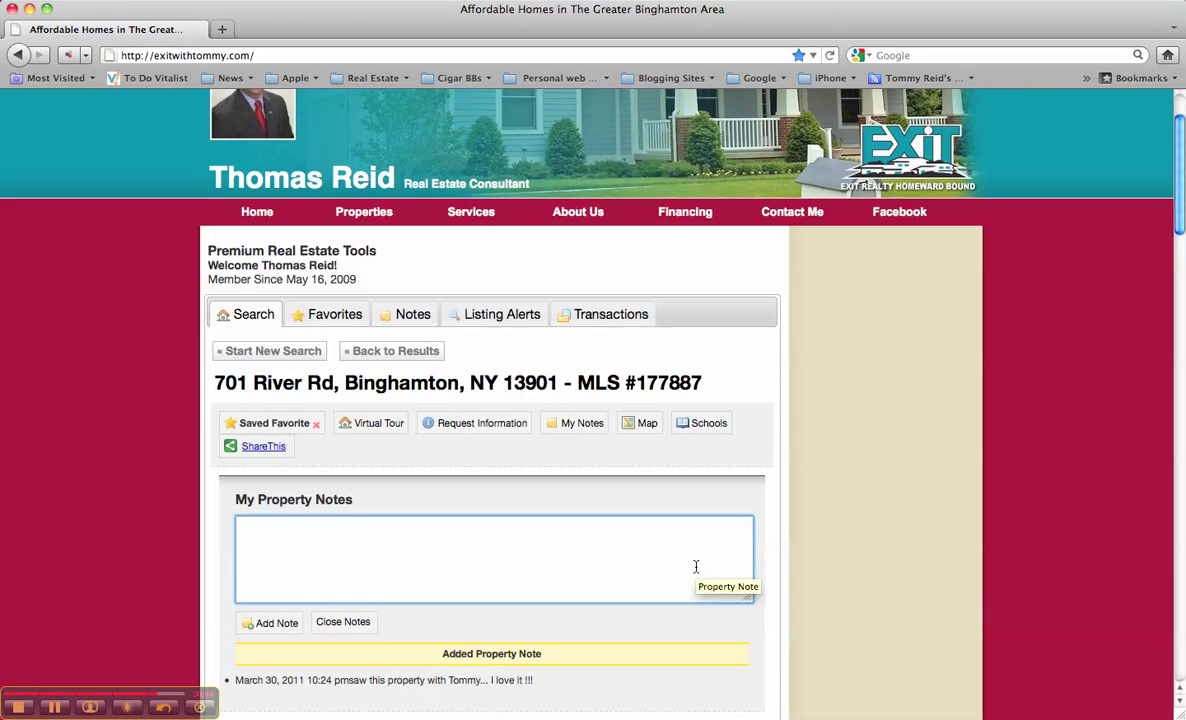
scroll(860, 540, down, 1)
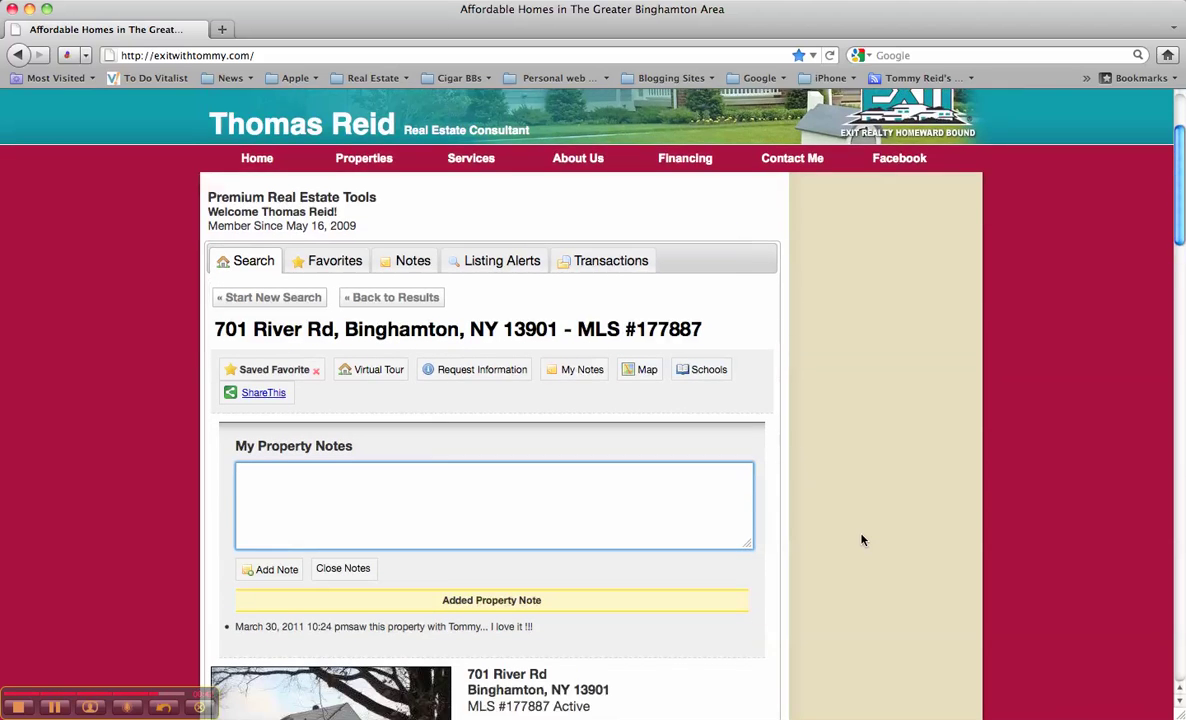